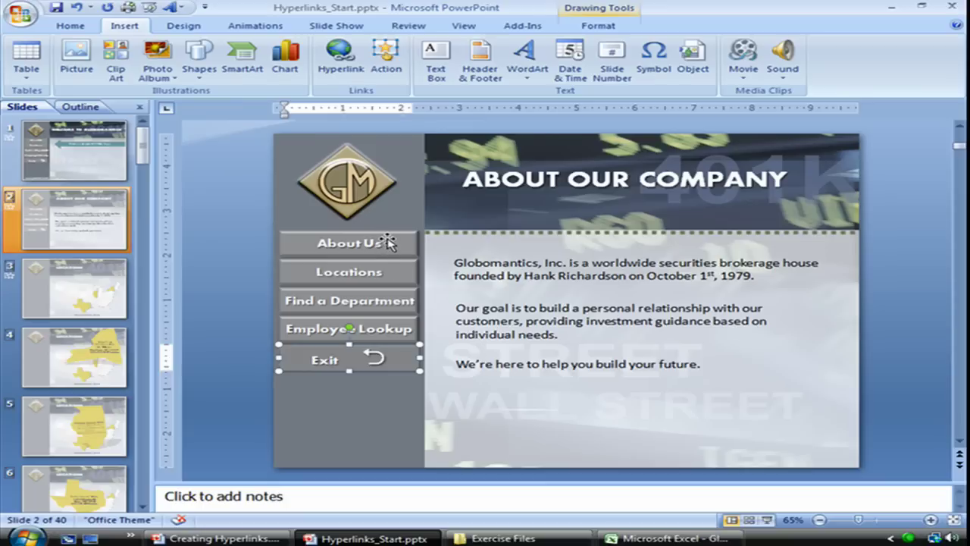
Select and copy the five navigation buttons, About Us through Exit, on slide 2.
left_click(389, 243)
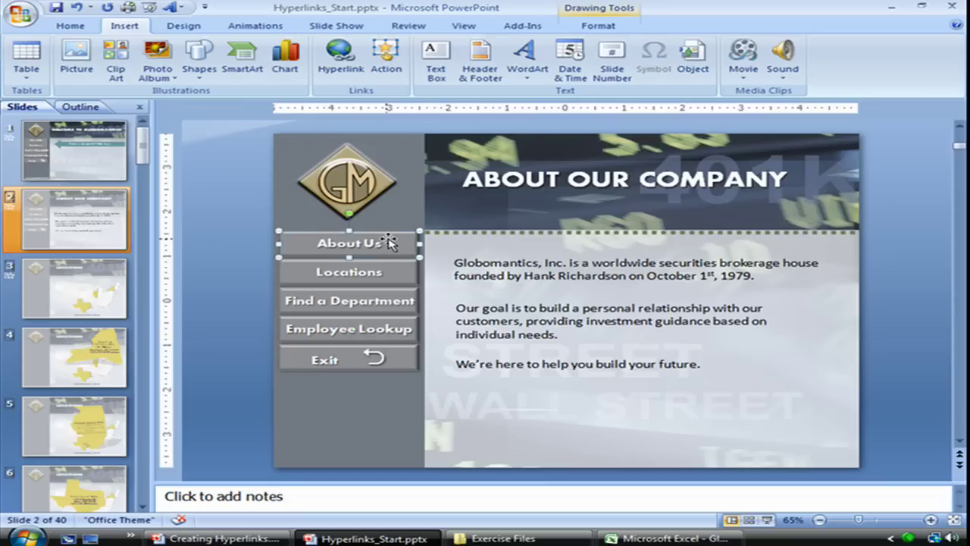
left_click(392, 278, "shift")
left_click(389, 301, "shift")
left_click(393, 330, "shift")
left_click(398, 359, "shift")
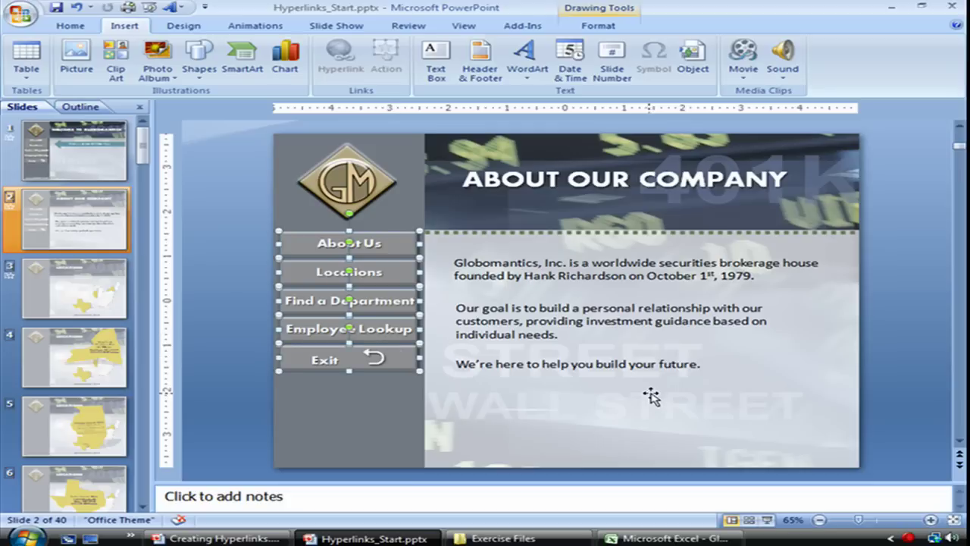
Paste the copied navigation buttons onto the Locations slides, slides 3 to 6.
left_click(34, 277)
key("ctrl+v")
left_click(95, 347)
key("ctrl+v")
left_click(106, 411)
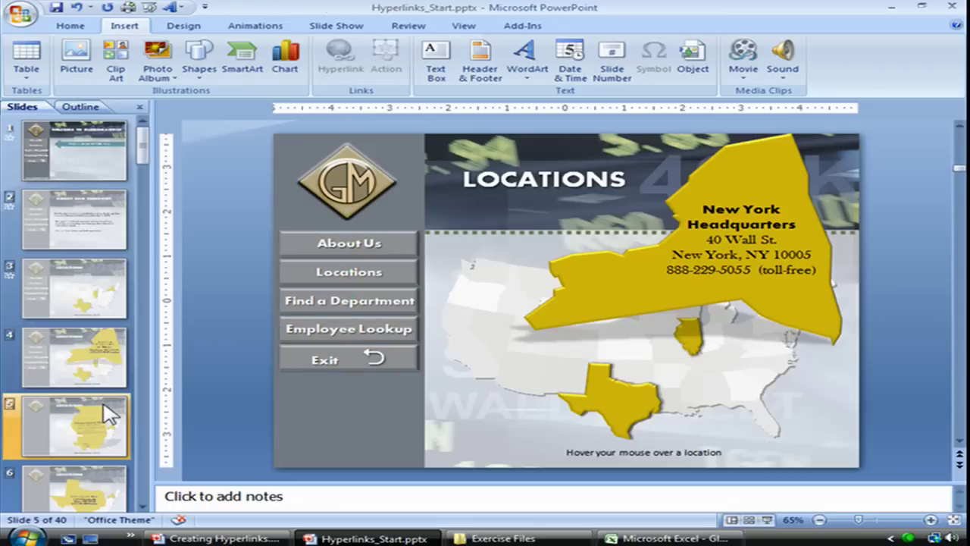
key("ctrl+v")
left_click(116, 474)
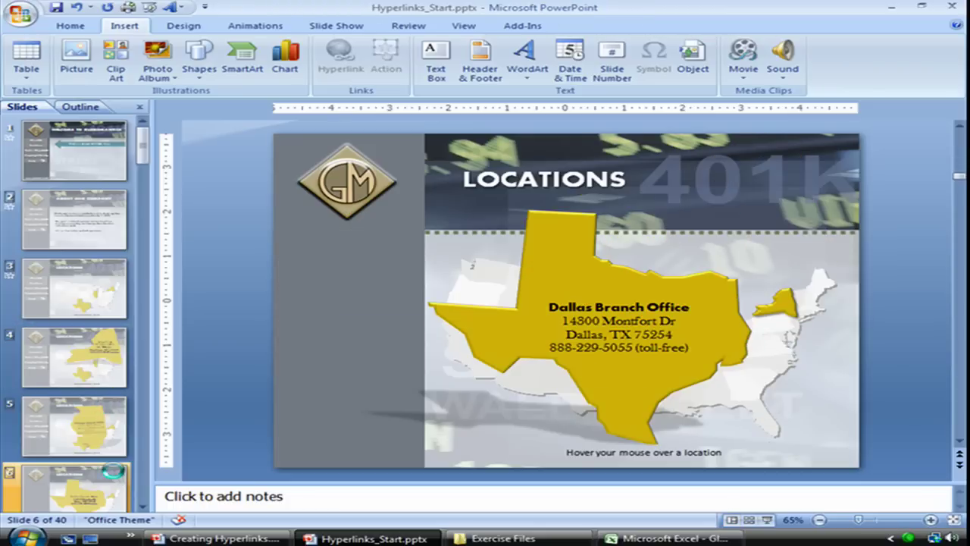
key("ctrl+v")
Paste the navigation buttons onto the Find a Department slides 7, 8, 10 and 12, skipping the enlarged floor plans.
left_click(110, 240)
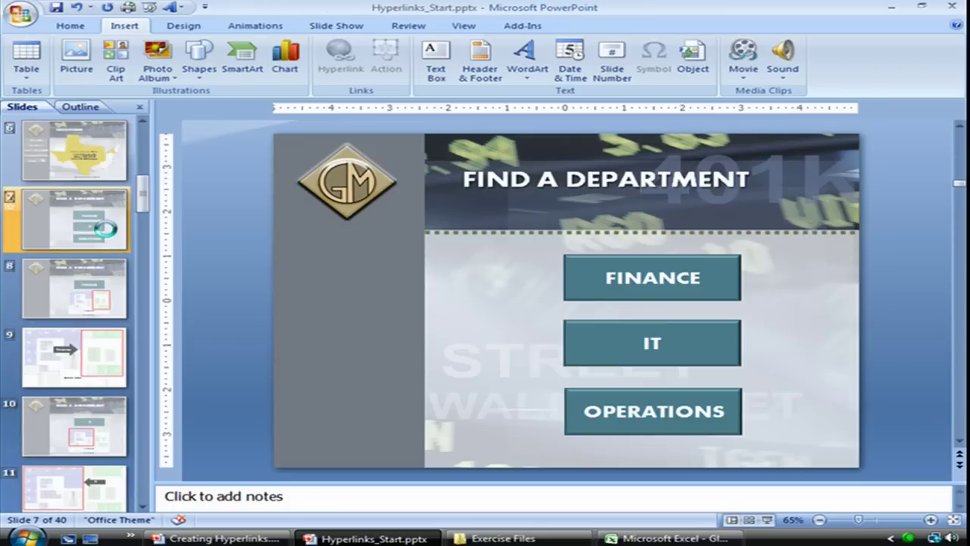
key("ctrl+v")
left_click(112, 286)
key("ctrl+v")
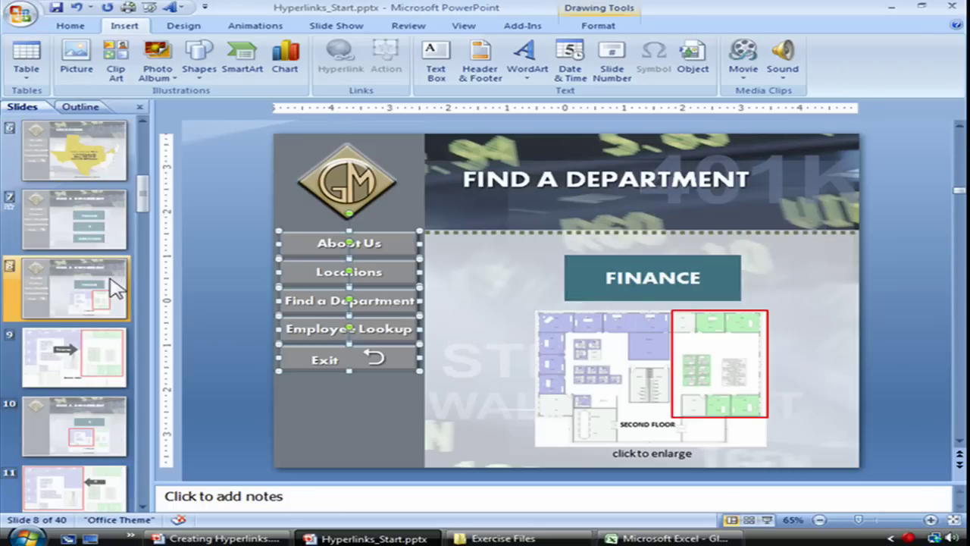
left_click(113, 342)
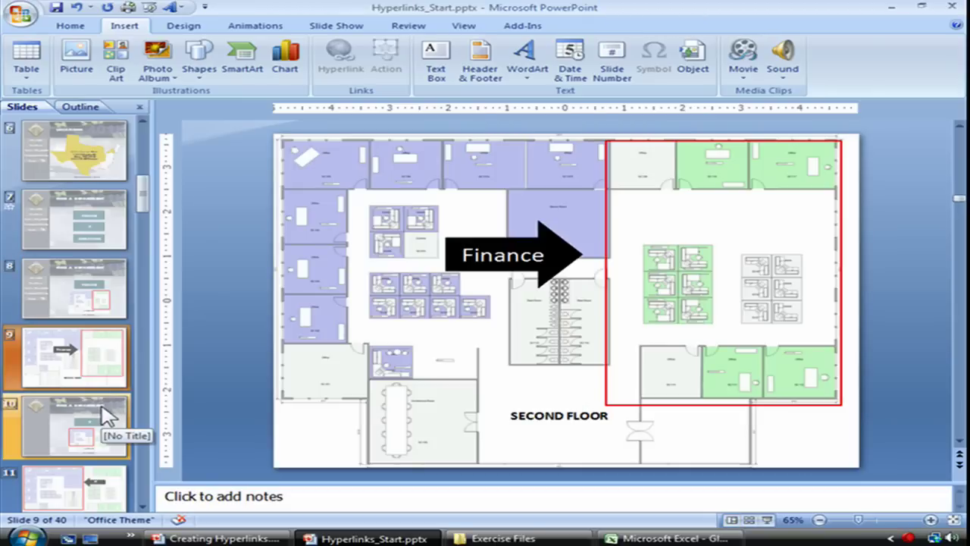
left_click(107, 415)
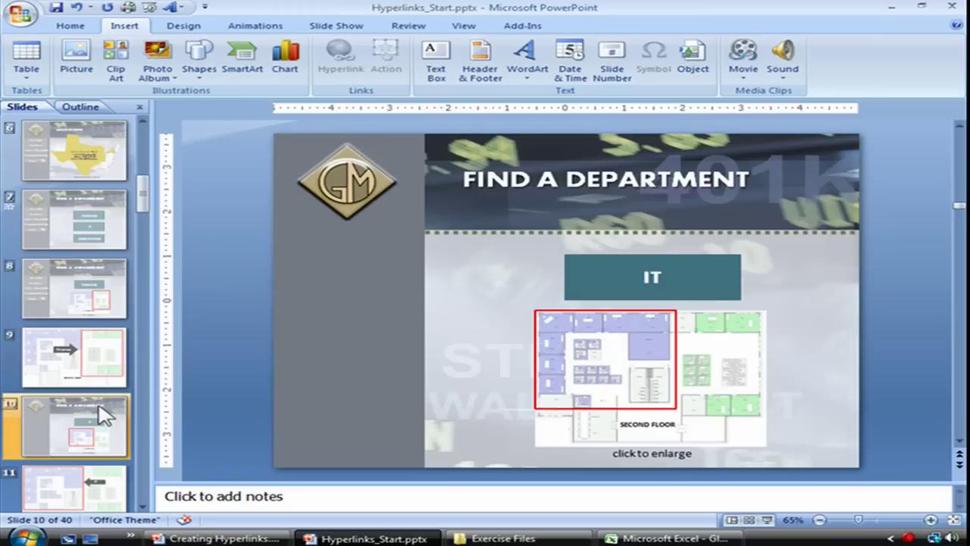
key("ctrl+v")
scroll(114, 395, "down", 3)
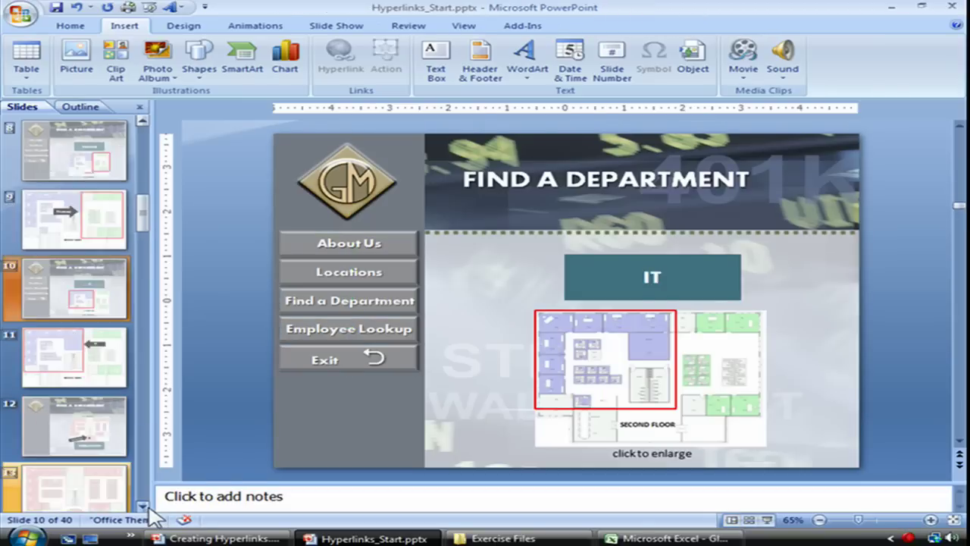
left_click(97, 362)
key("ctrl+v")
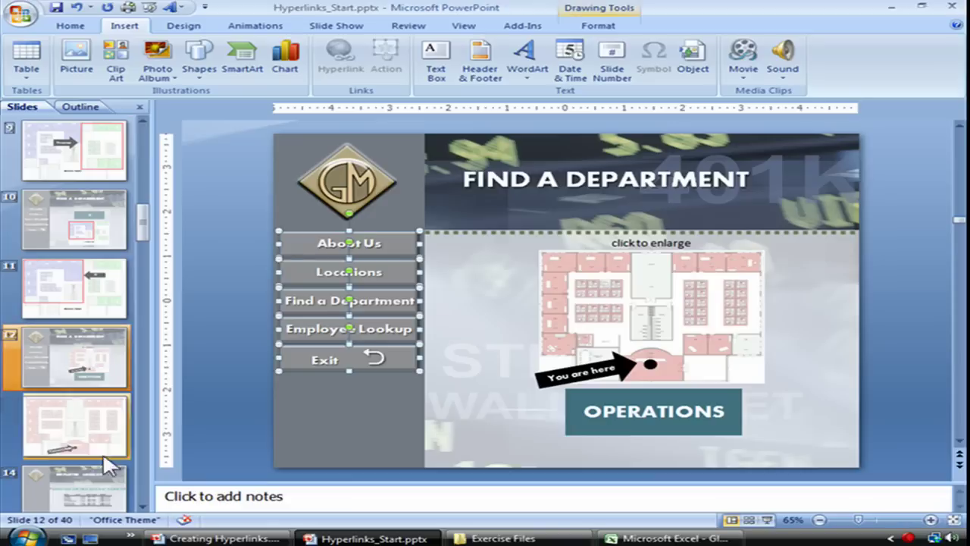
Paste the navigation buttons onto every Employee Lookup slide, from slide 14 to slide 39.
left_click(111, 482)
key("ctrl+v")
scroll(126, 489, "down", 5)
left_click(143, 506)
scroll(141, 126, "up", 2)
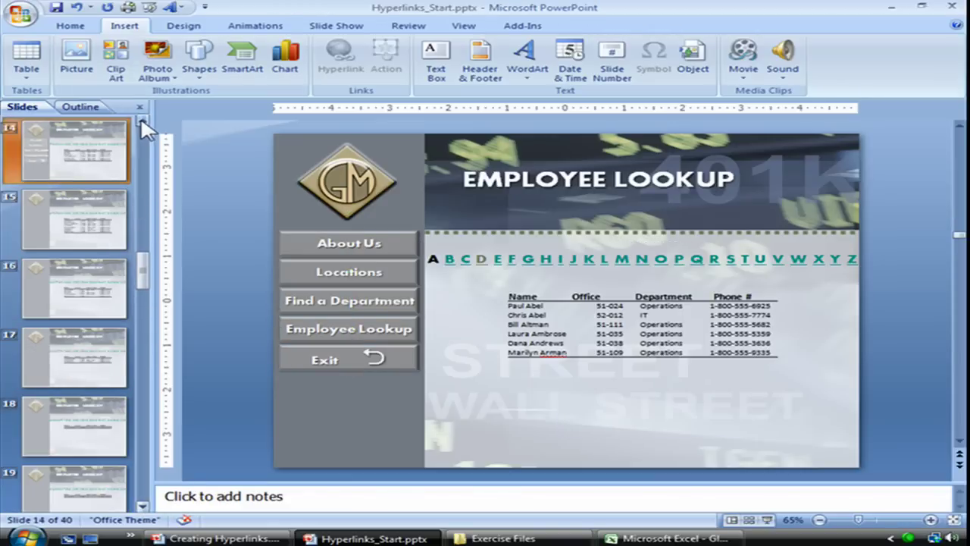
left_click(92, 216)
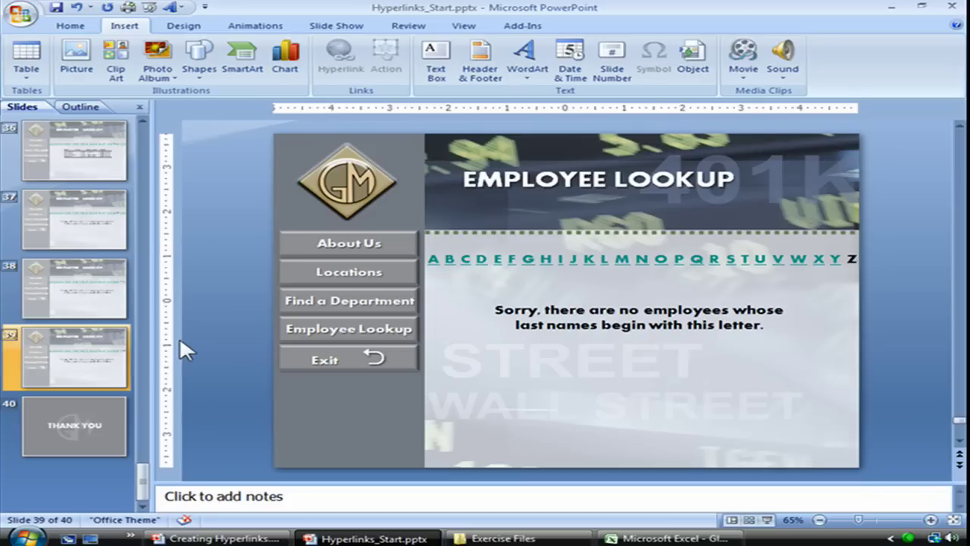
Run the slide show from the beginning and test the About Us and Locations buttons.
left_click(292, 244)
left_click(301, 277)
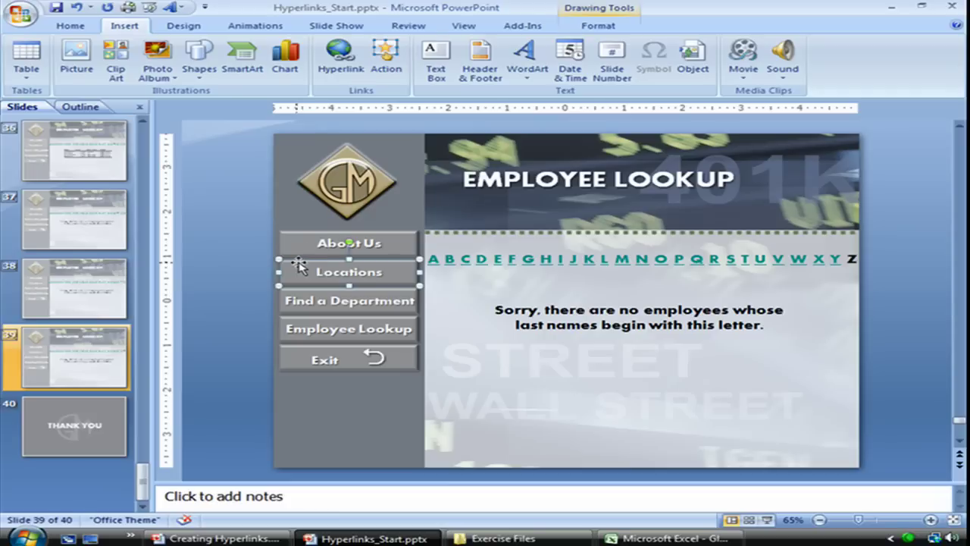
left_click(363, 28)
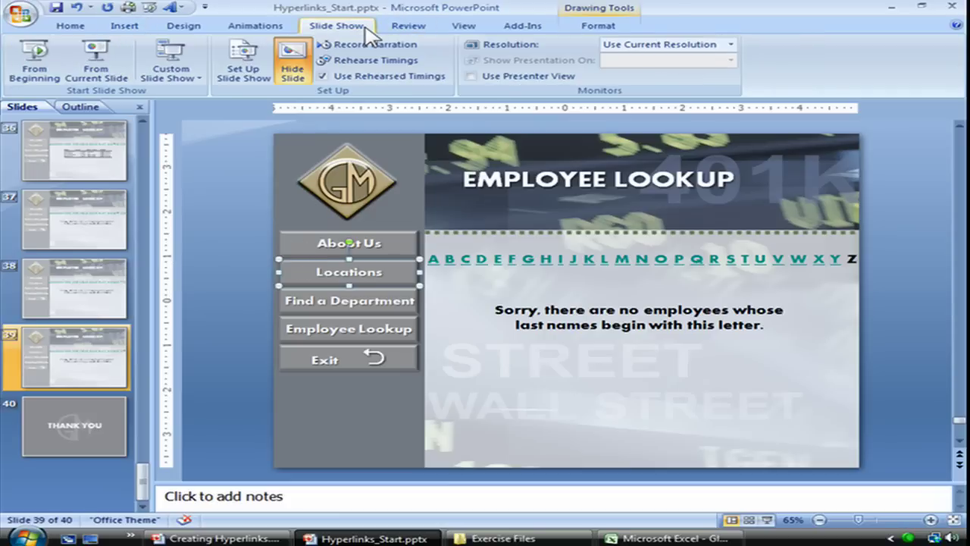
left_click(35, 62)
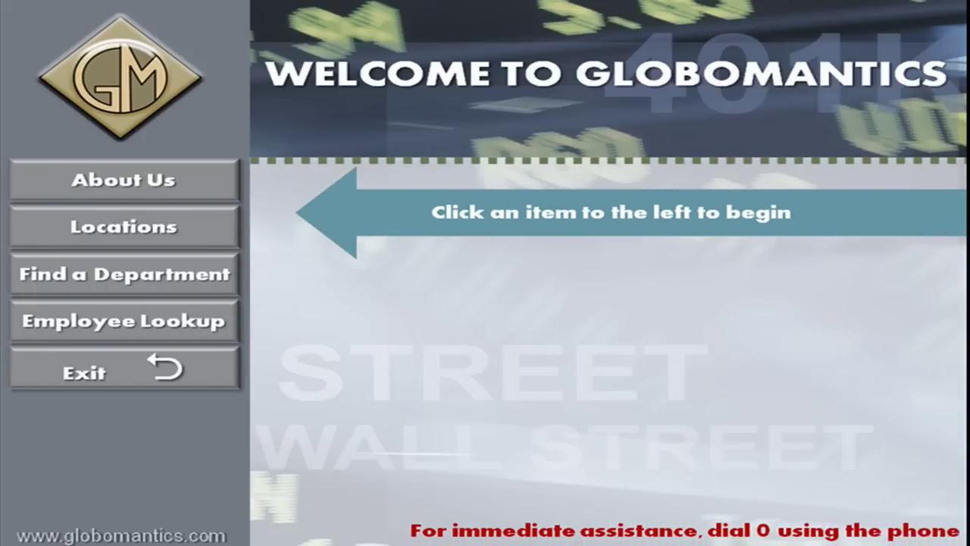
left_click(144, 181)
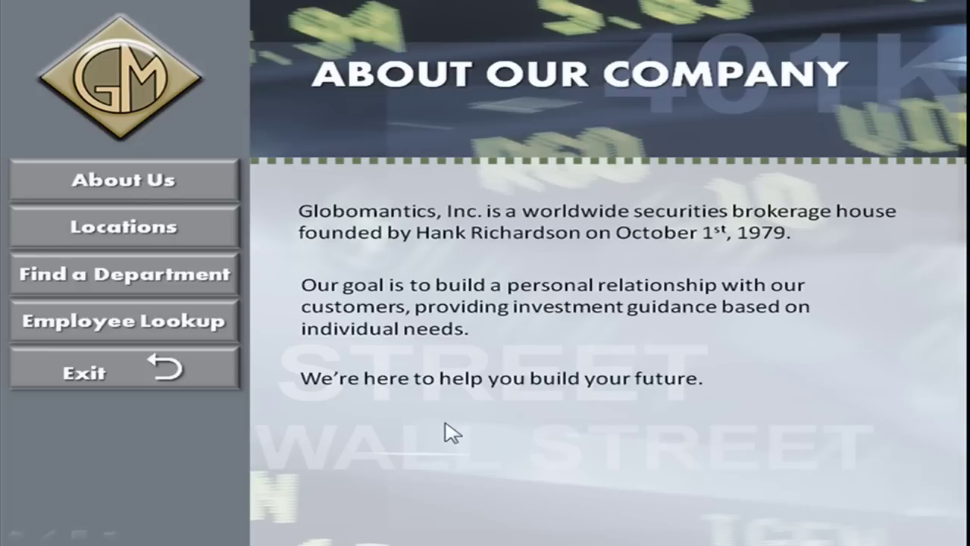
left_click(110, 235)
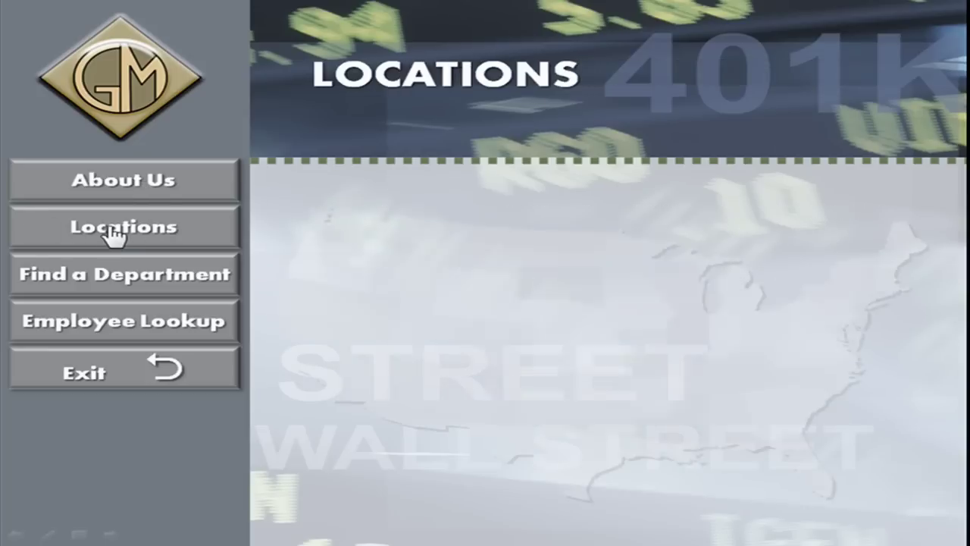
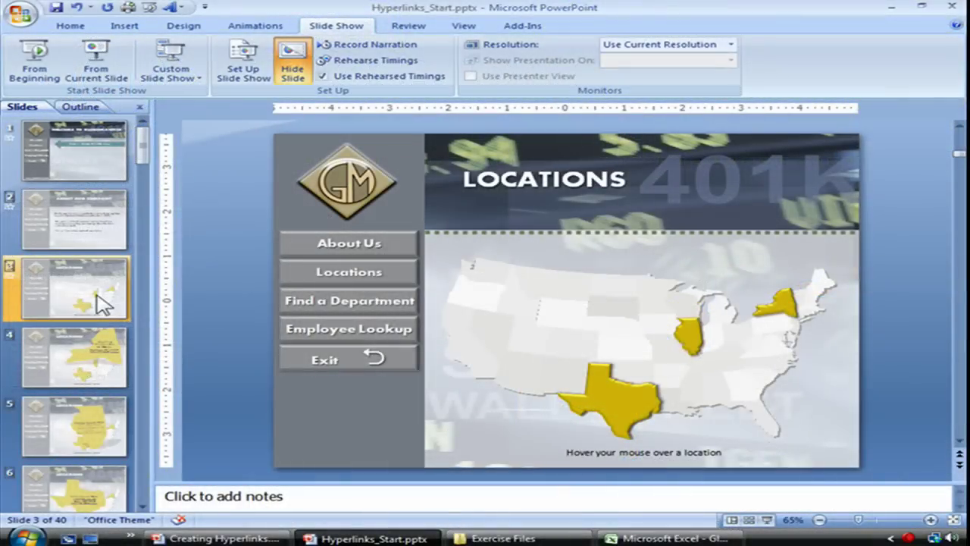
Give the New York shape on the slide 3 map a mouse-over action that hyperlinks to Slide 4.
left_click(611, 395)
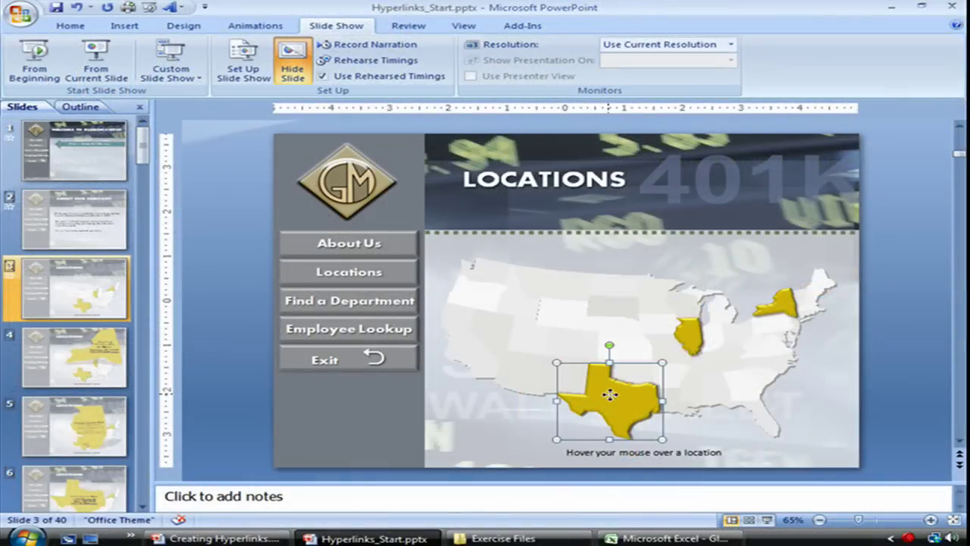
left_click(684, 328)
left_click(785, 305)
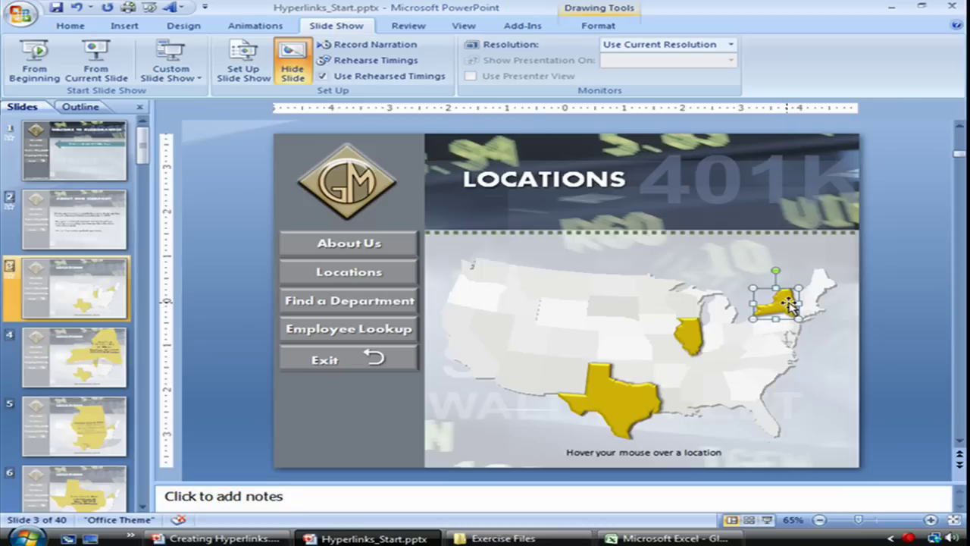
left_click(126, 26)
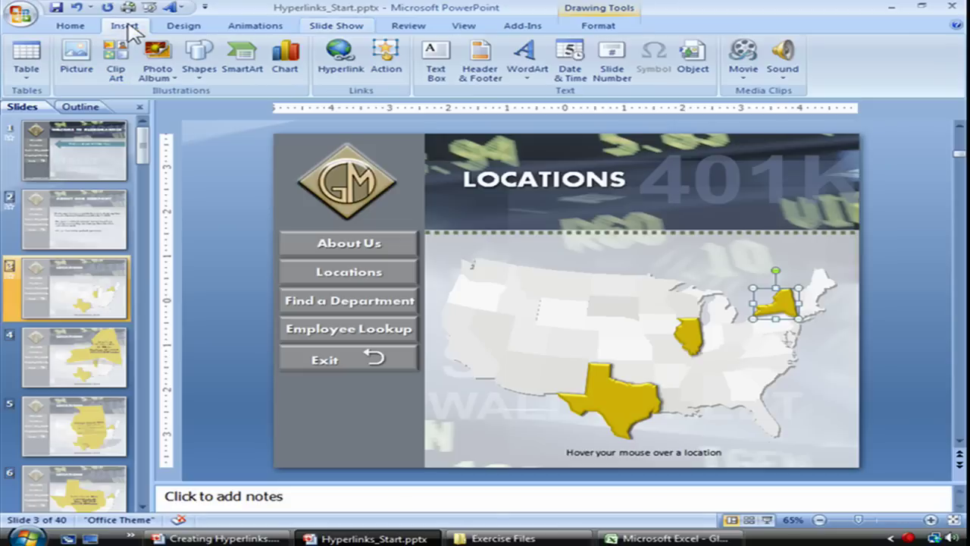
left_click(376, 64)
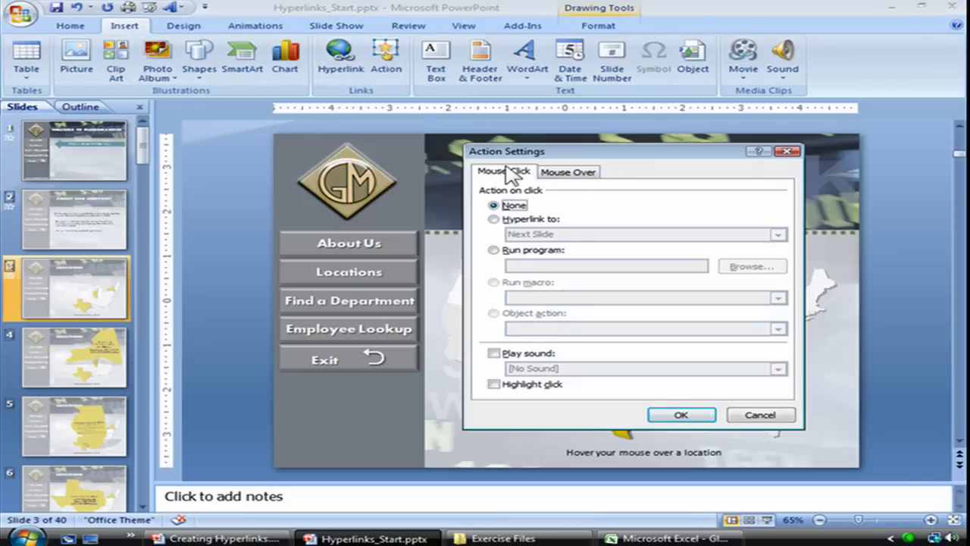
left_click(574, 174)
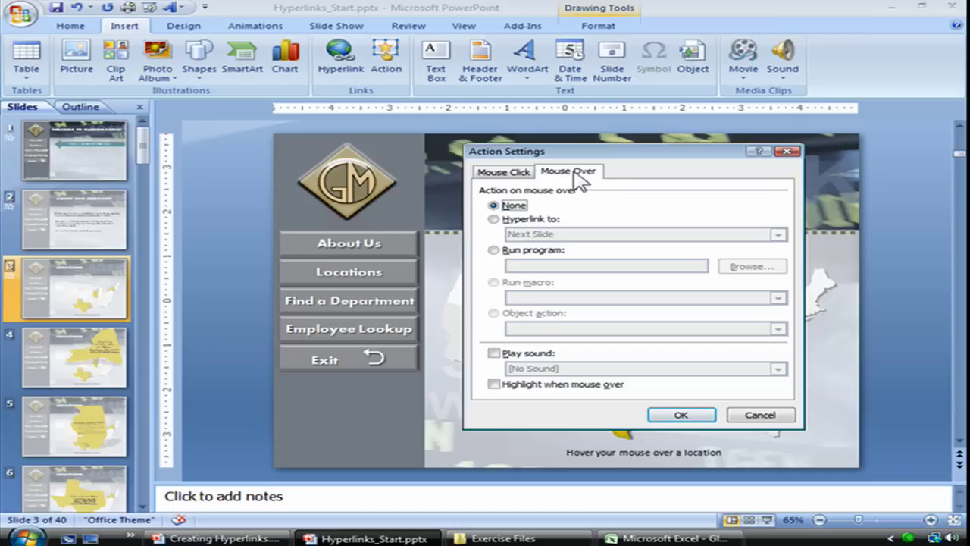
left_click(493, 220)
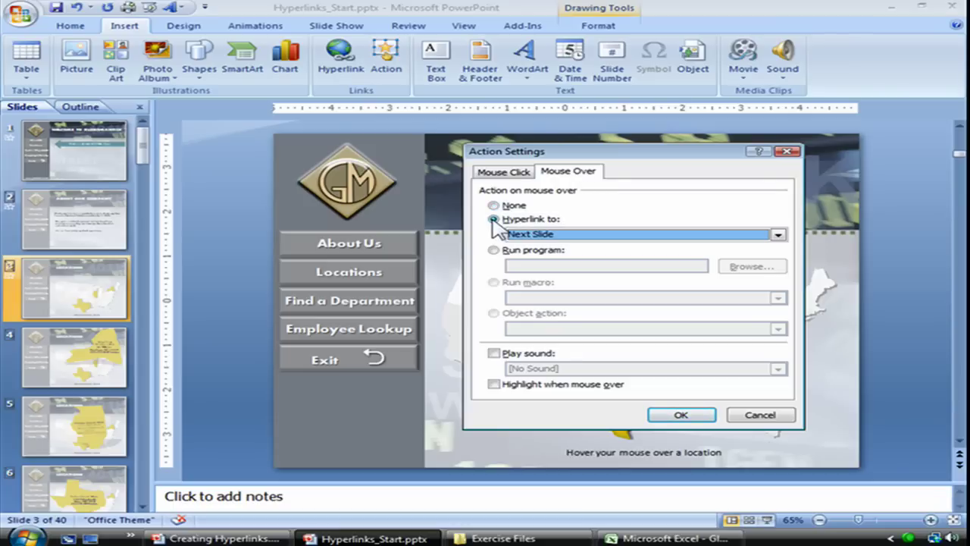
left_click(778, 235)
left_click(780, 273)
left_click(607, 279)
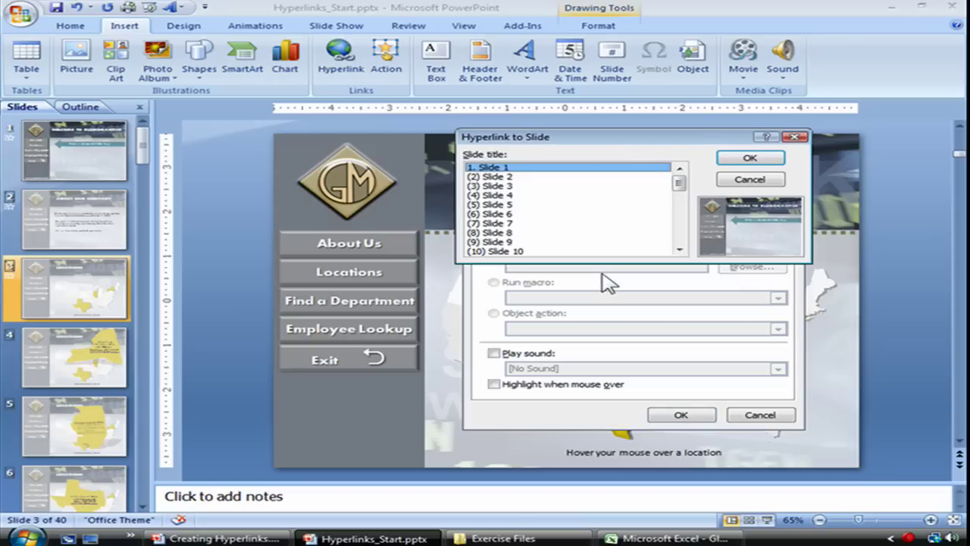
left_click(500, 196)
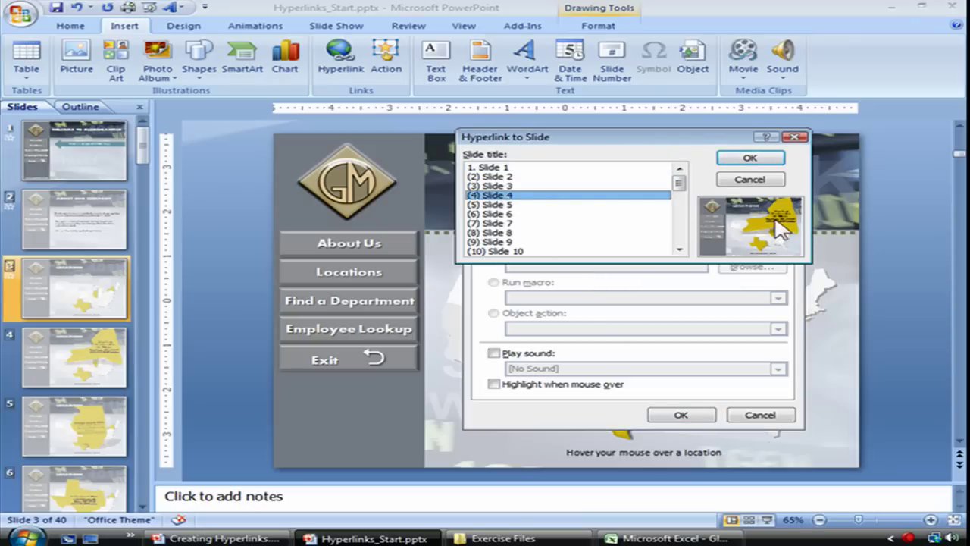
left_click(750, 157)
left_click(681, 415)
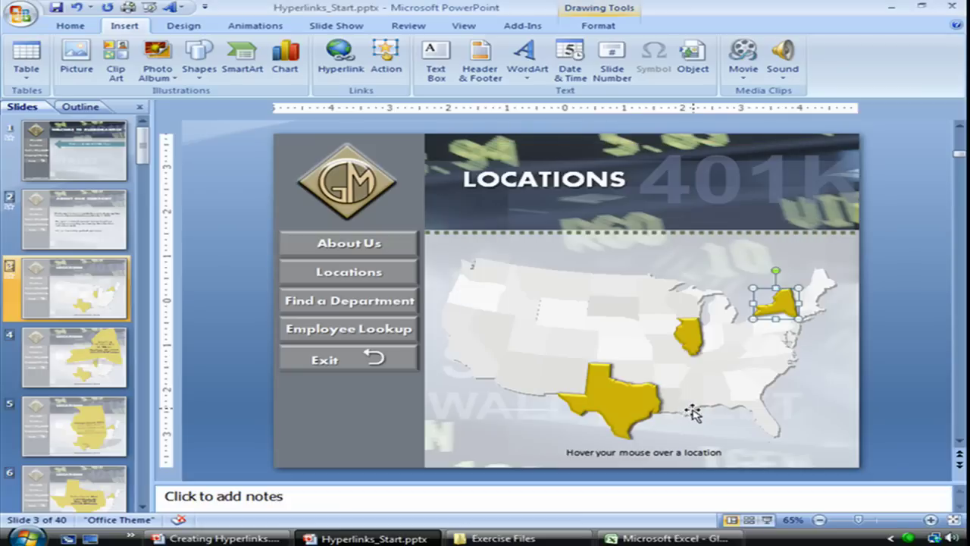
Give the Illinois shape on the slide 3 map a mouse-over action that hyperlinks to Slide 5.
left_click(690, 338)
left_click(390, 64)
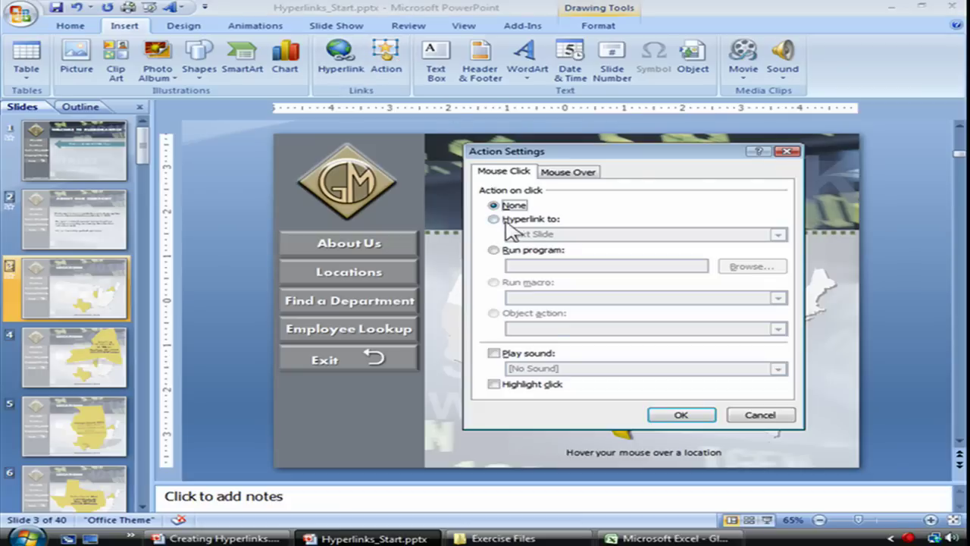
left_click(565, 172)
left_click(494, 219)
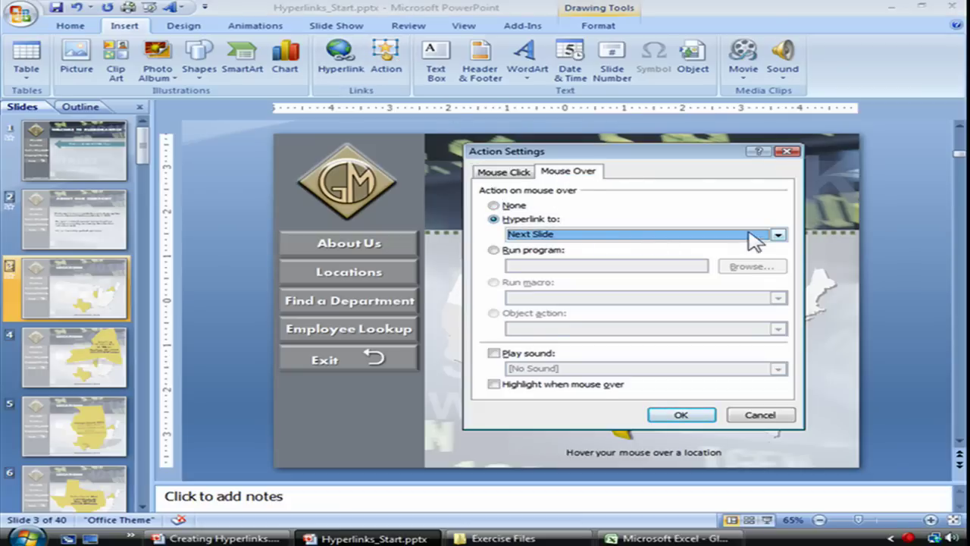
left_click(778, 235)
scroll(785, 275, "down", 2)
left_click(599, 277)
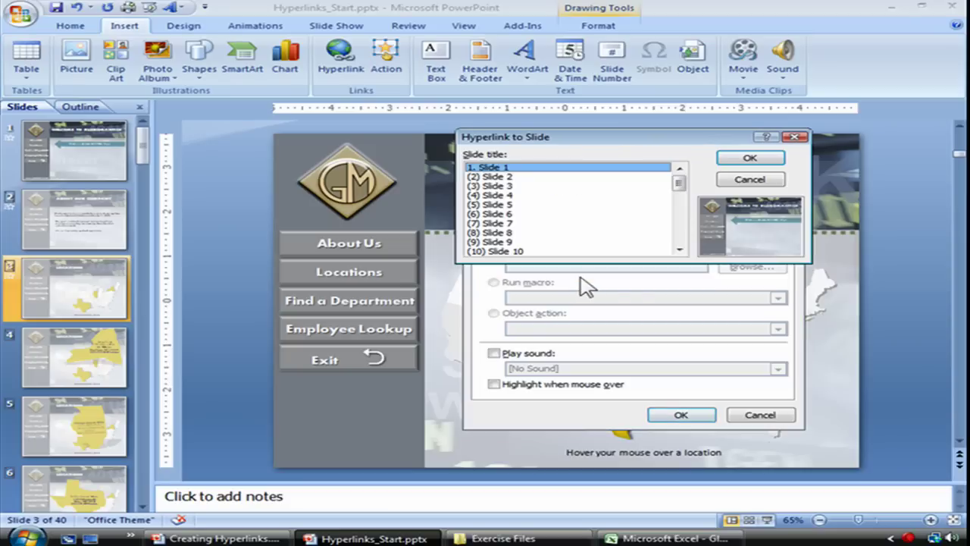
left_click_drag(678, 184, 660, 199)
left_click(519, 187)
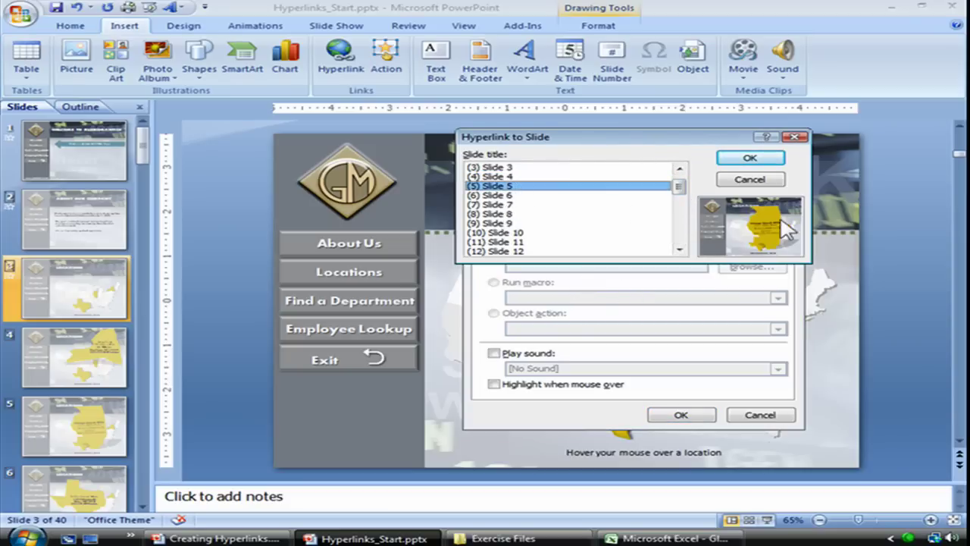
left_click(749, 158)
left_click(687, 416)
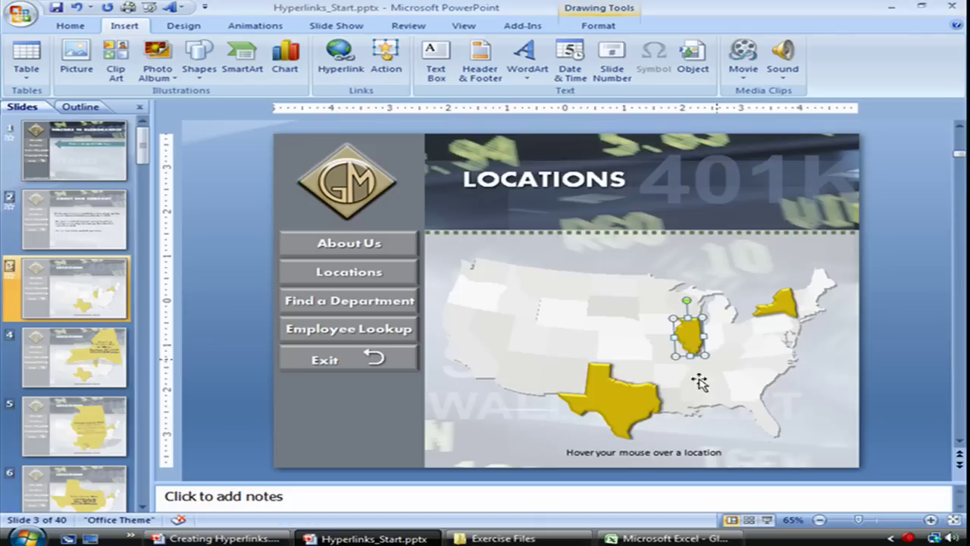
Give the Texas shape on the slide 3 map a mouse-over action that hyperlinks to Slide 6.
left_click(629, 409)
left_click(386, 57)
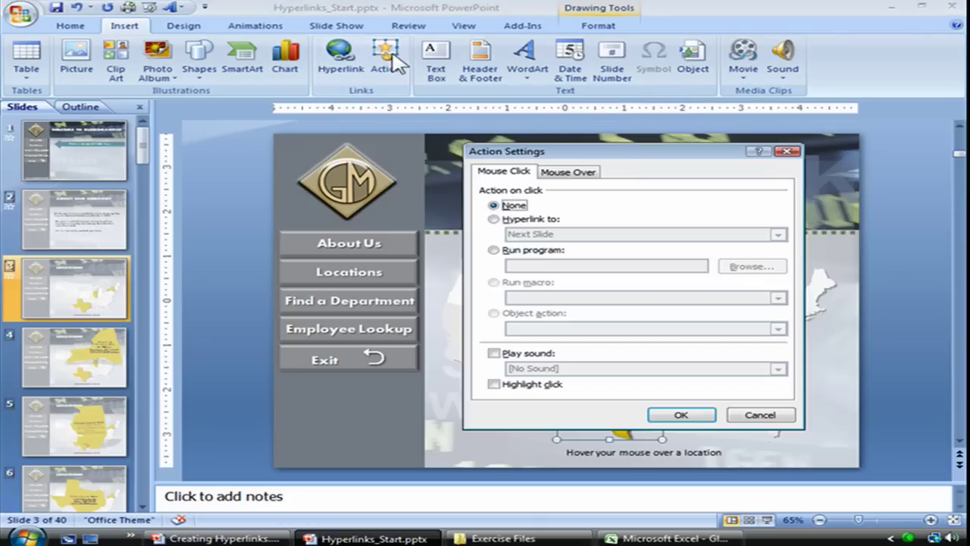
left_click(570, 172)
left_click(501, 220)
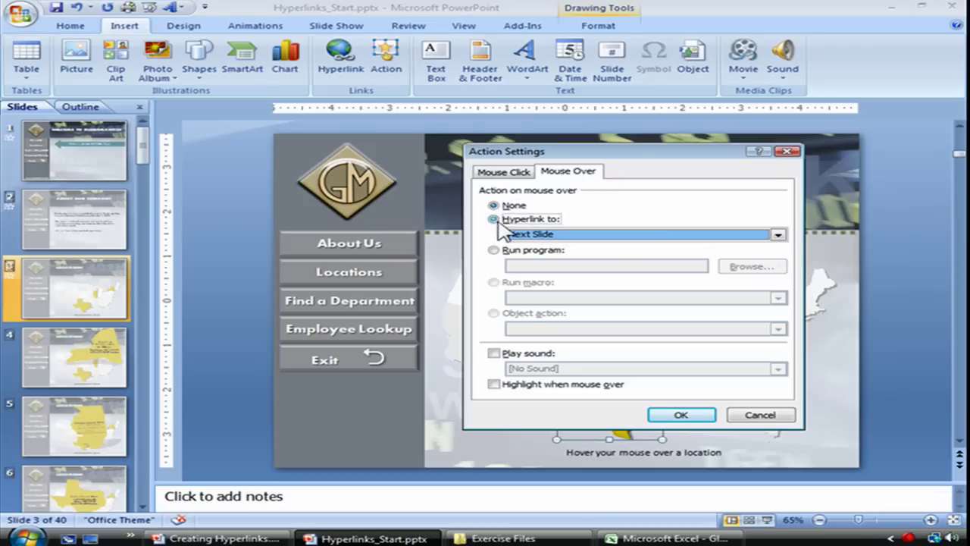
left_click(778, 234)
left_click_drag(782, 270, 781, 279)
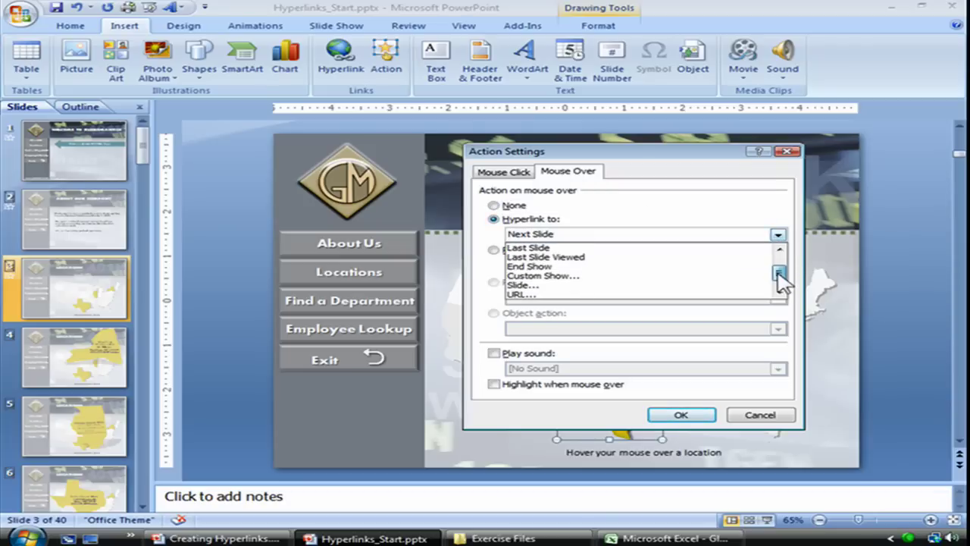
left_click(690, 286)
mouse_move(679, 185)
left_mouse_down()
mouse_move(680, 203)
mouse_move(678, 195)
left_mouse_up()
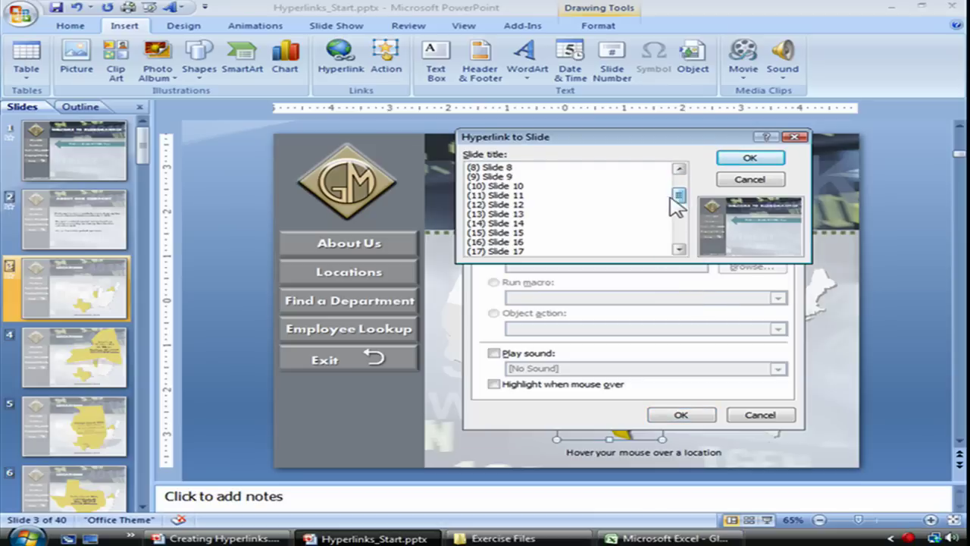
left_click(679, 169)
left_click(519, 170)
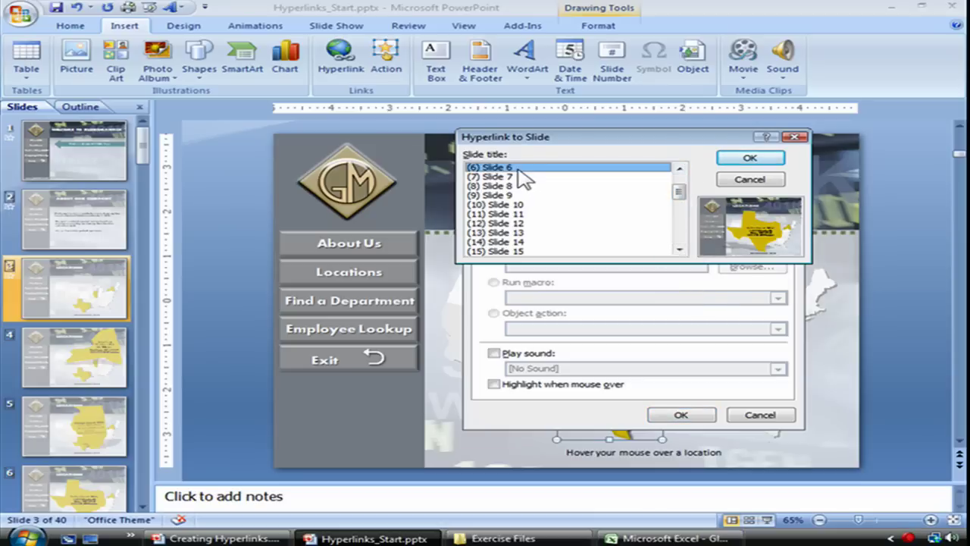
left_click(763, 163)
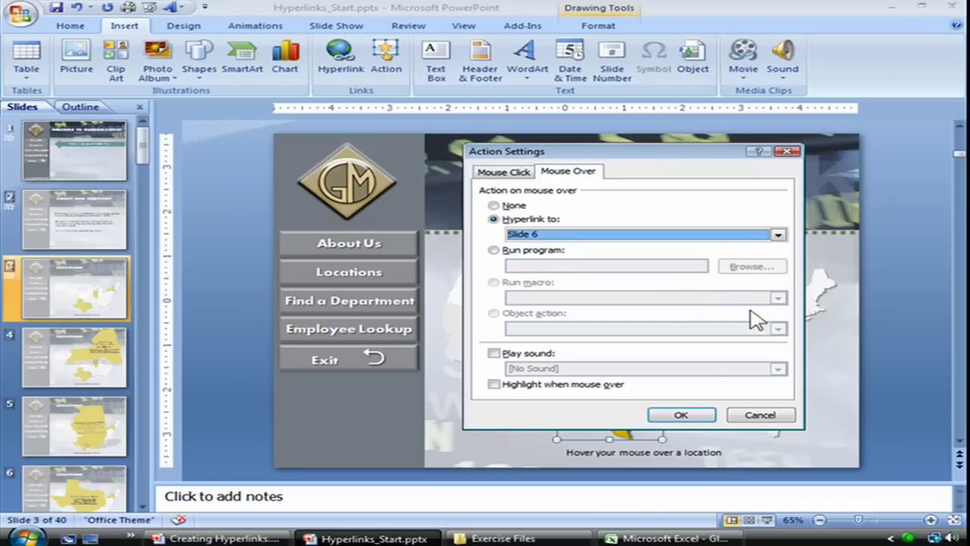
left_click(701, 415)
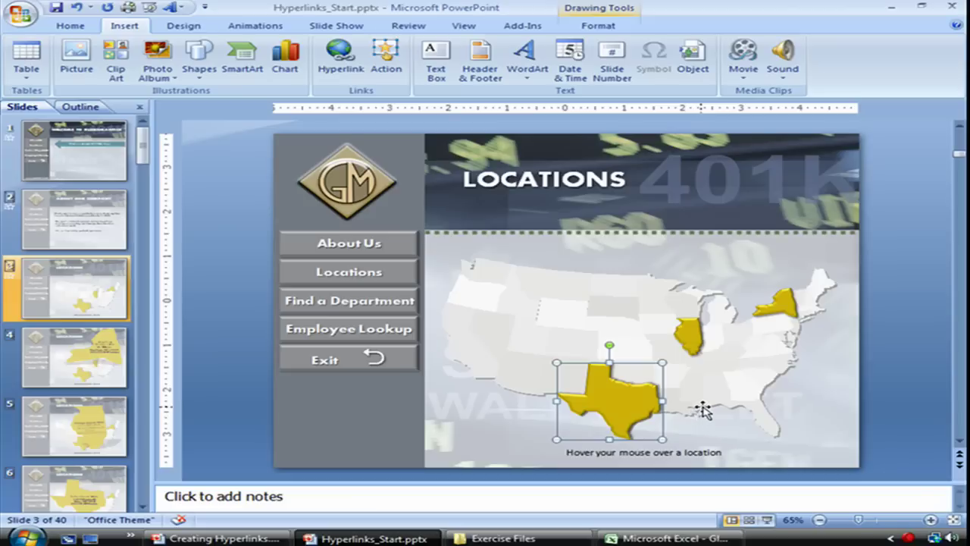
Run the slide show from slide 3, test the mouse-over links on the map's states, and end the show.
left_click(770, 521)
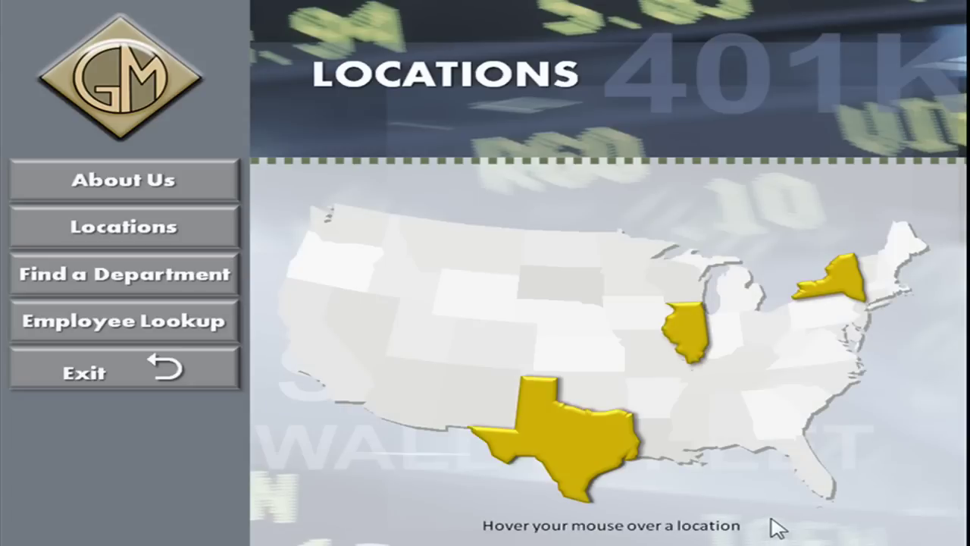
mouse_move(581, 429)
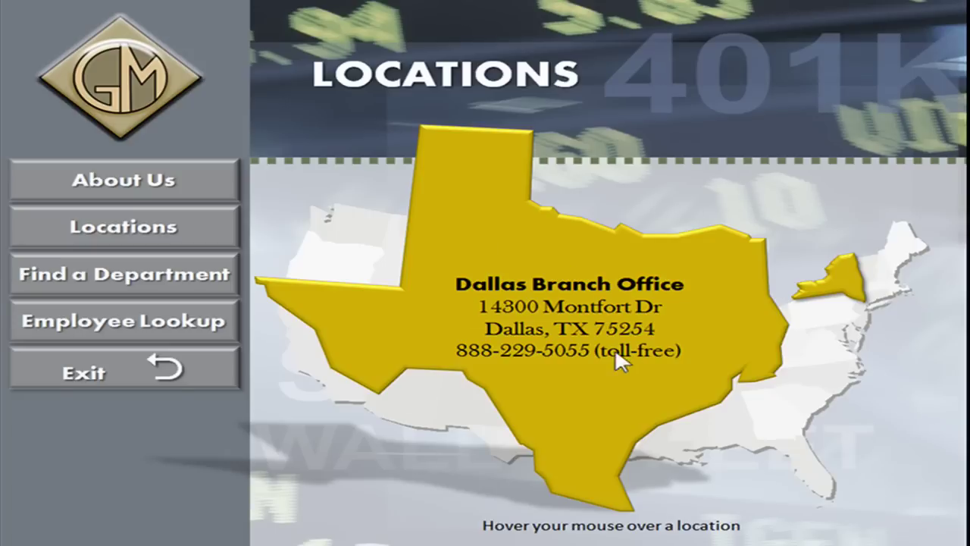
key("Escape")
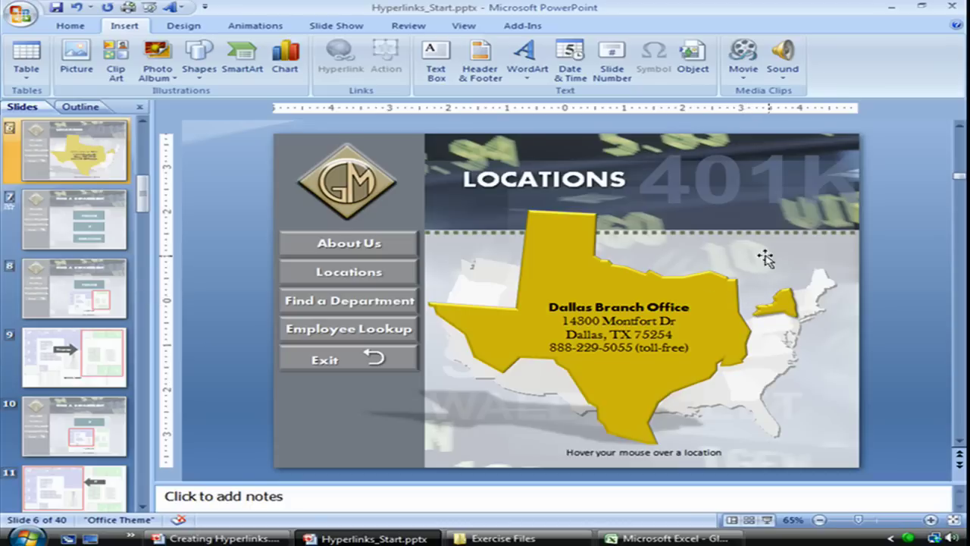
Give the US map picture behind Texas on slide 6 a mouse-over action that hyperlinks to Slide 3.
left_click(771, 365)
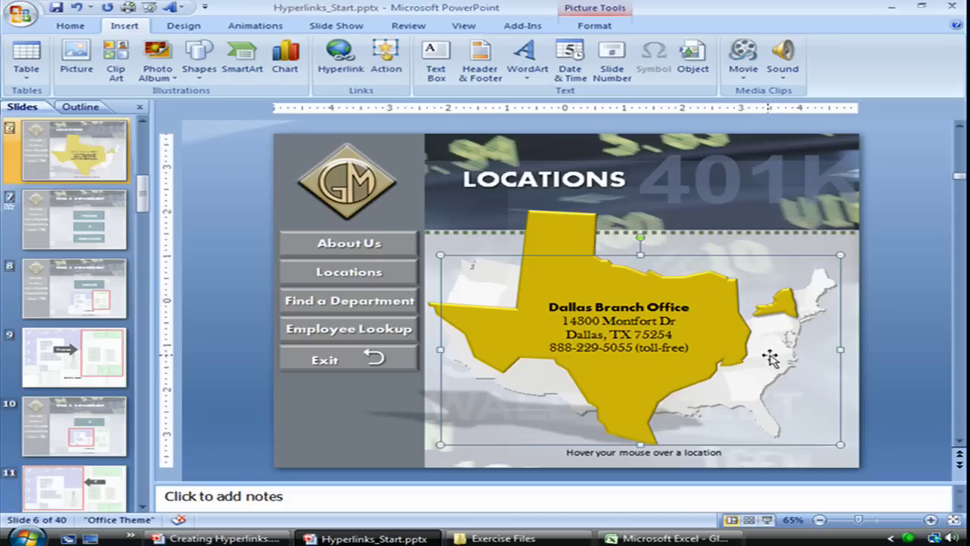
left_click(815, 461)
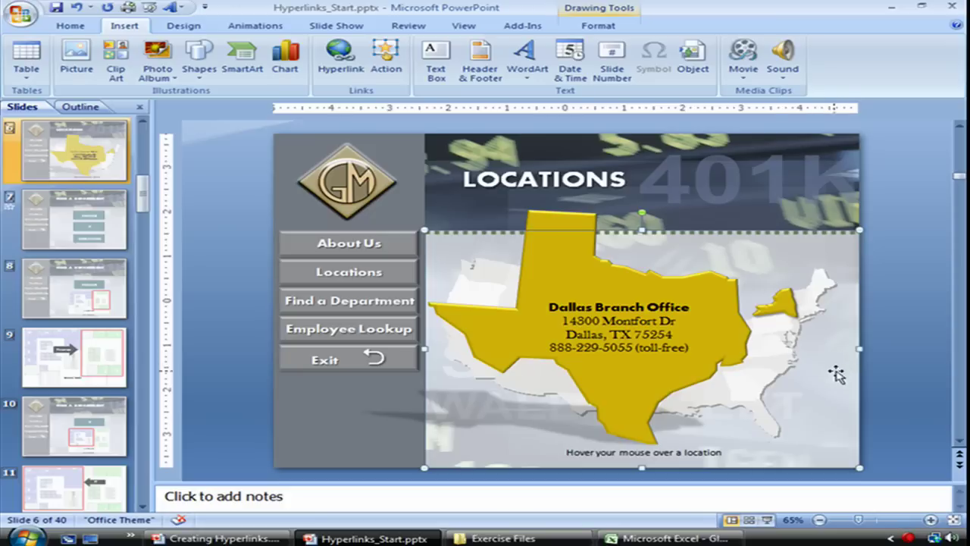
left_click(775, 351)
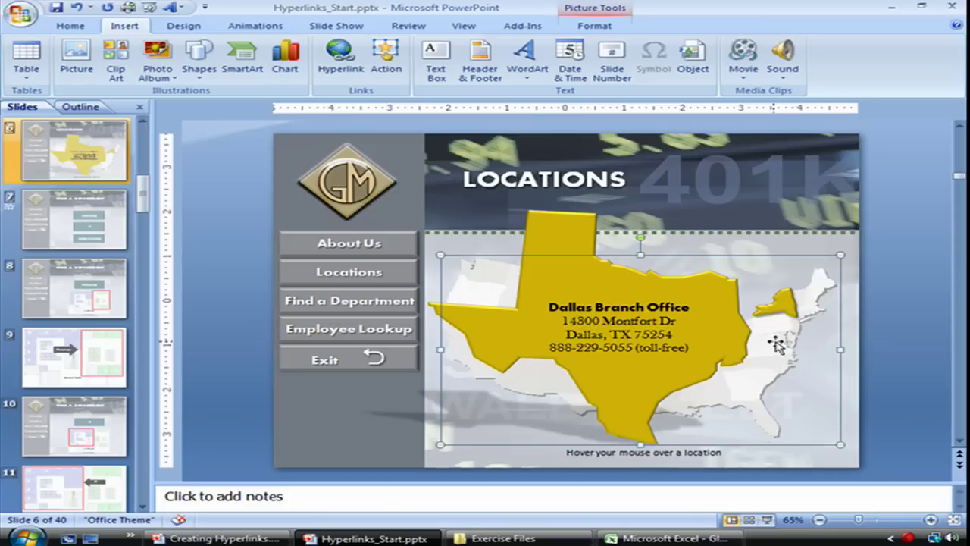
left_click(386, 61)
left_click(407, 243)
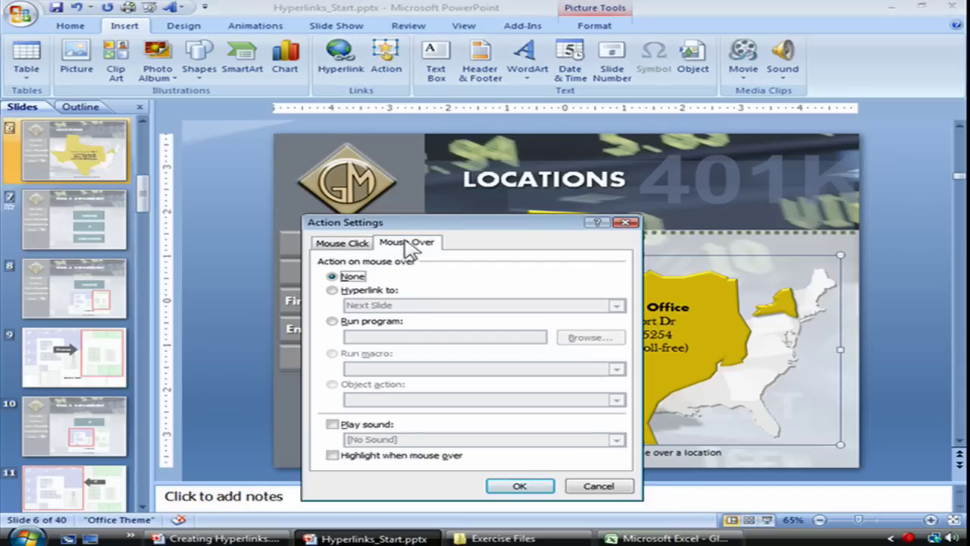
left_click(333, 291)
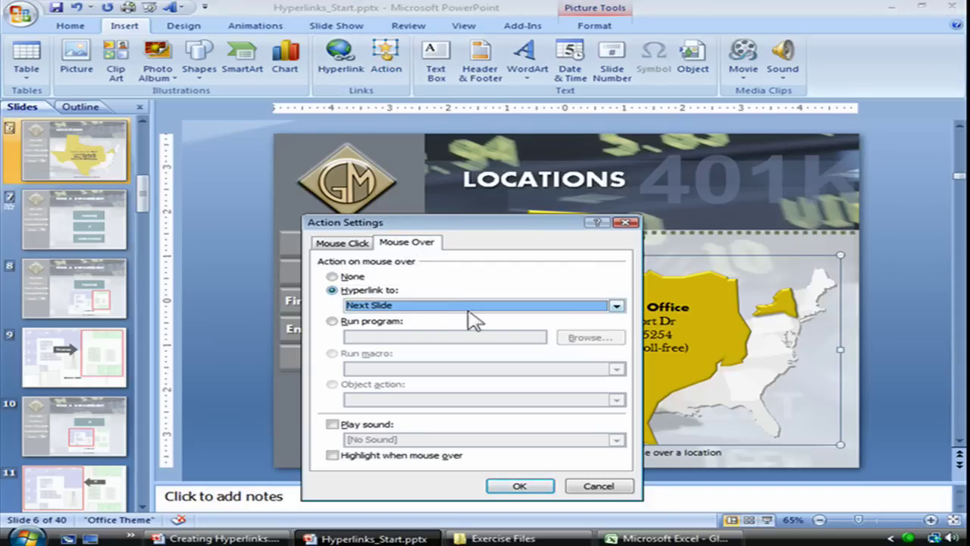
left_click(616, 305)
scroll(620, 339, "down", 1)
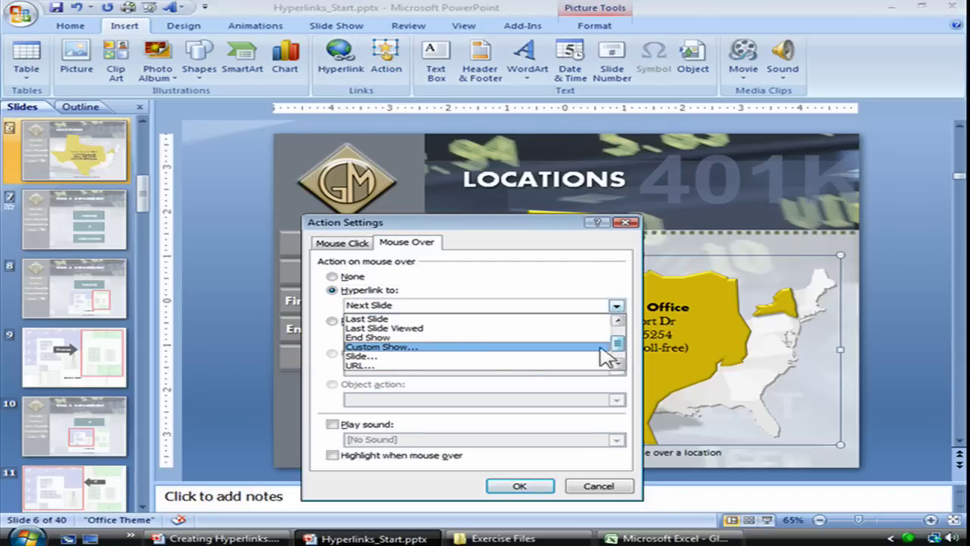
left_click(475, 361)
left_click(361, 286)
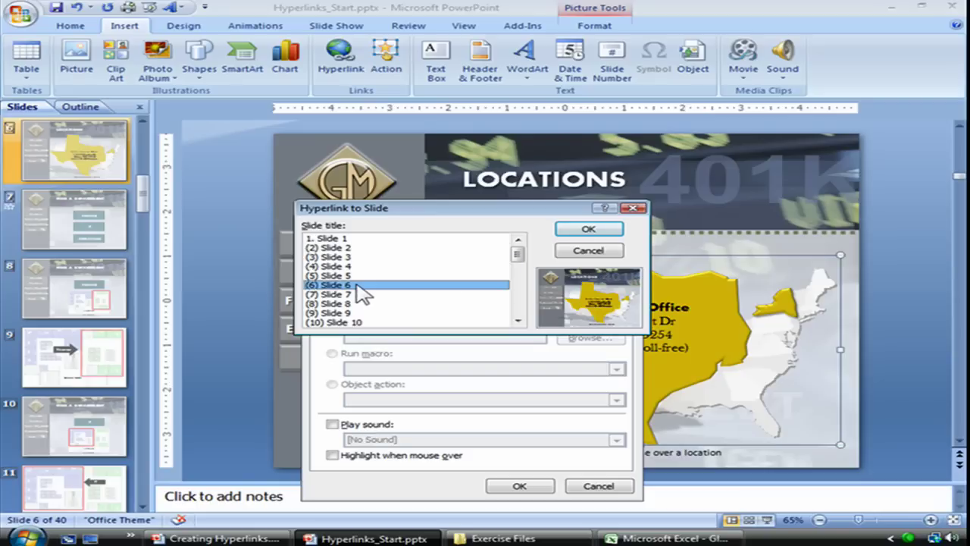
left_click(347, 275)
left_click(349, 268)
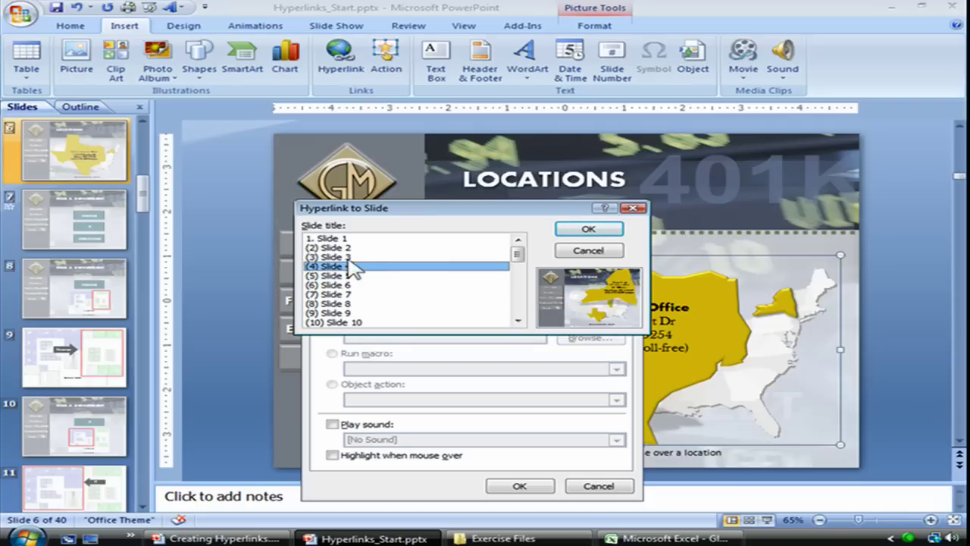
left_click(350, 258)
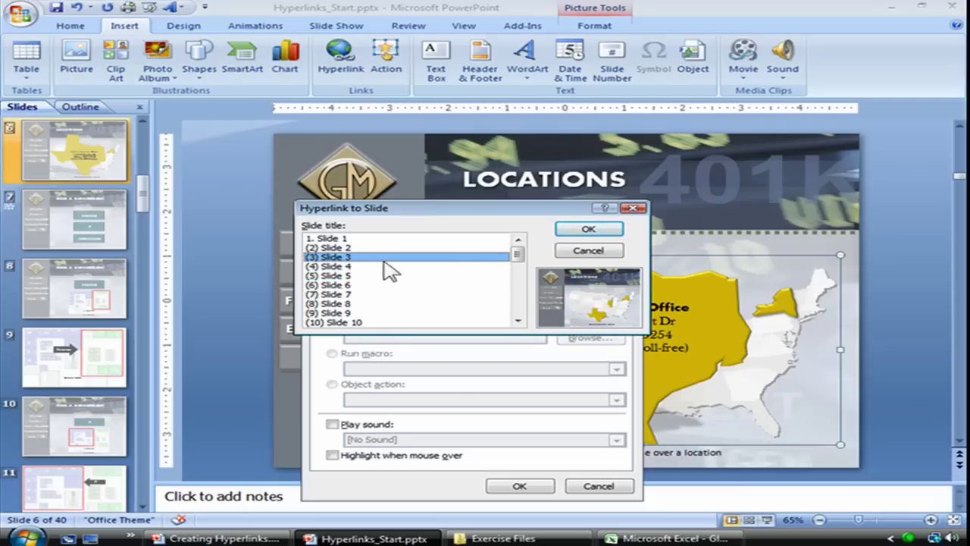
left_click(586, 229)
left_click(520, 486)
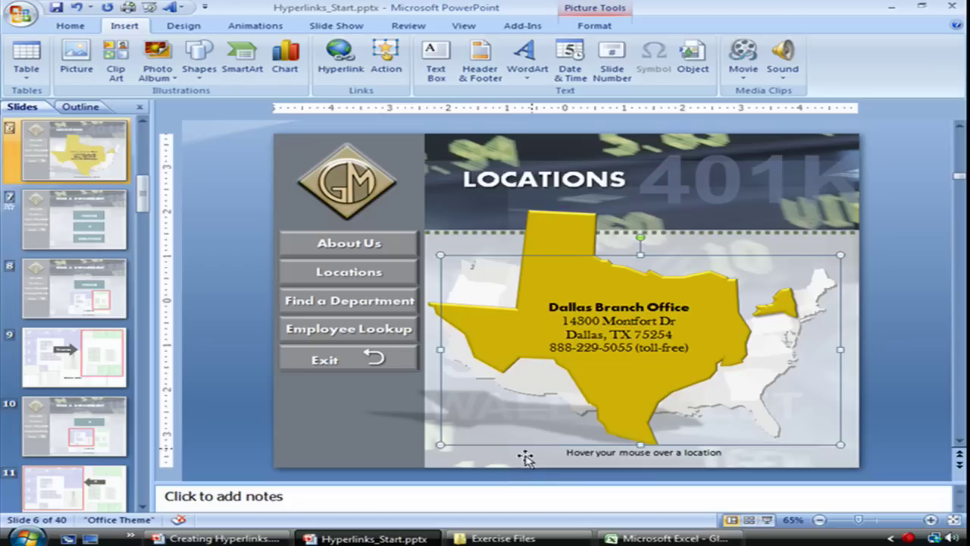
Give the background rectangle behind the map on slide 6 a mouse-over action that hyperlinks to Slide 3.
left_click(777, 245)
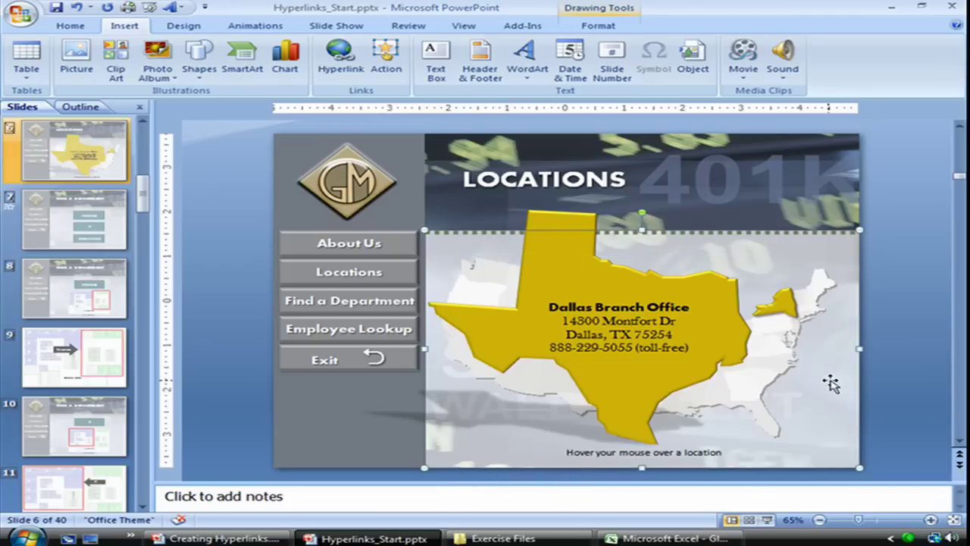
left_click(386, 59)
left_click(410, 244)
left_click(341, 292)
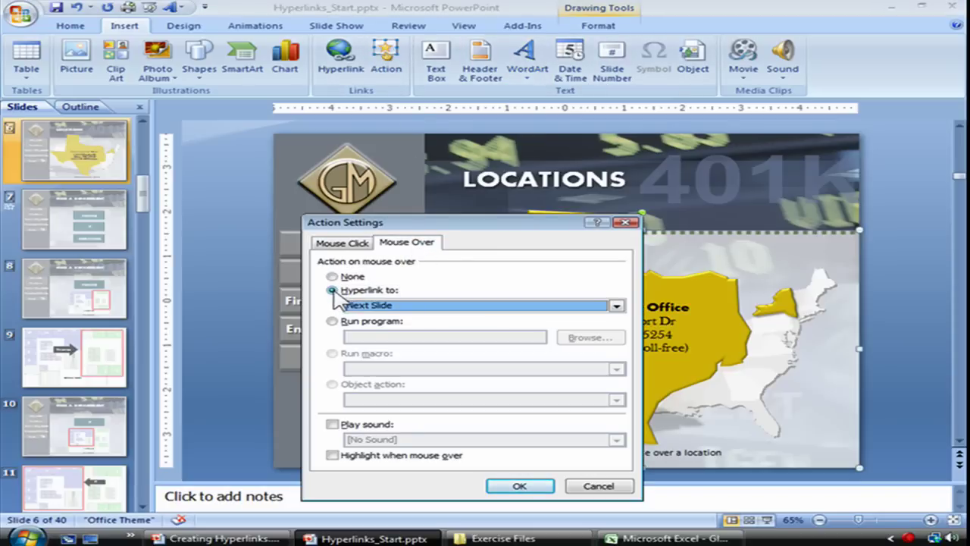
left_click(616, 306)
scroll(617, 337, "down", 1)
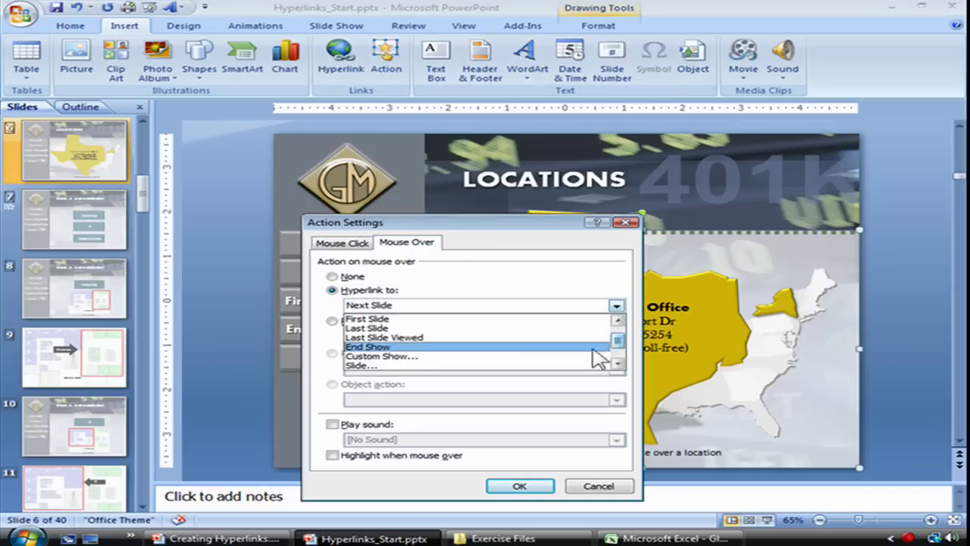
left_click(515, 367)
left_click(357, 259)
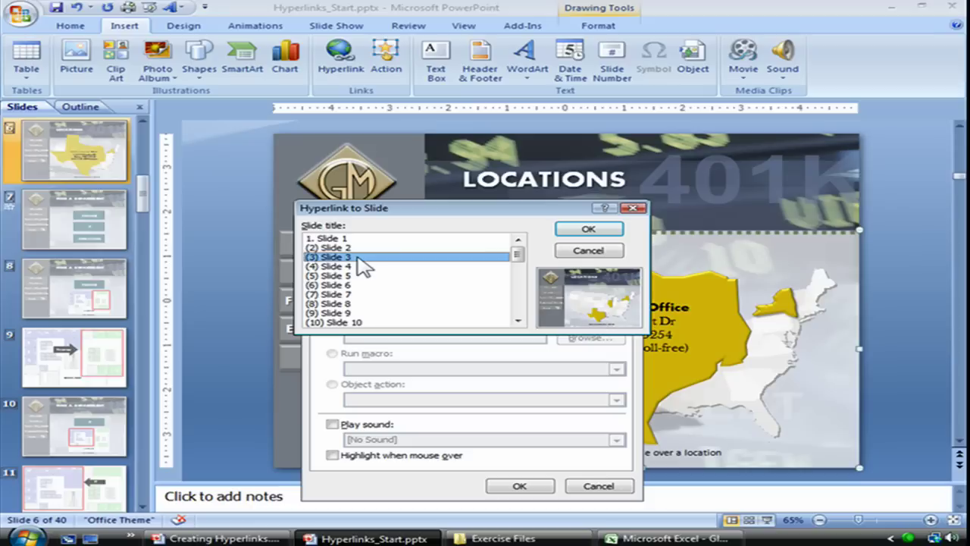
left_click(584, 230)
left_click(541, 486)
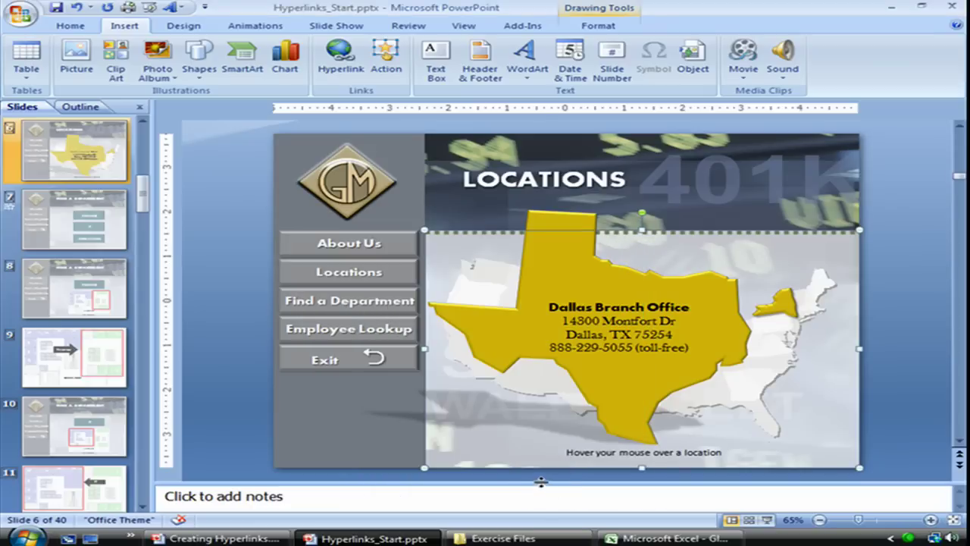
Give the small New York shape on slide 6 a mouse-over action that hyperlinks to Slide 4.
left_click(784, 301)
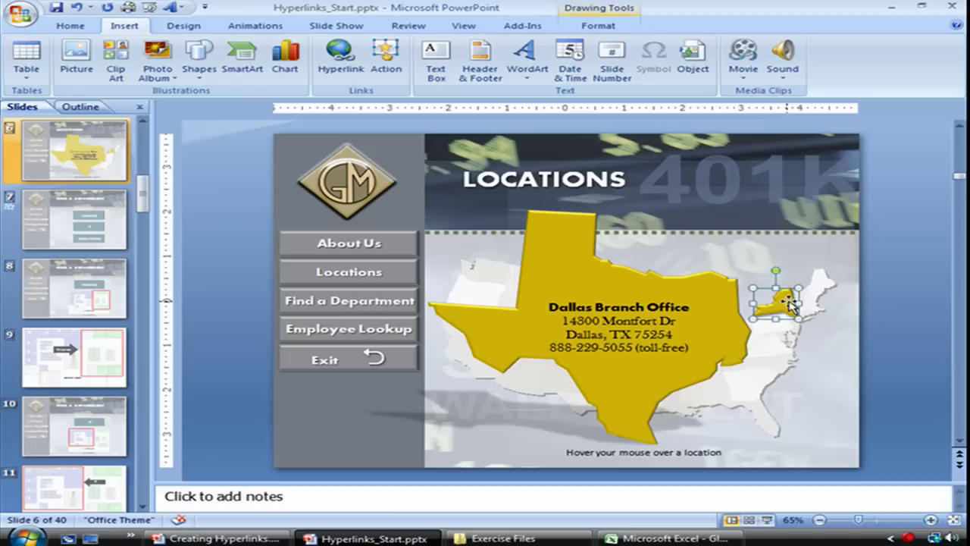
left_click(388, 60)
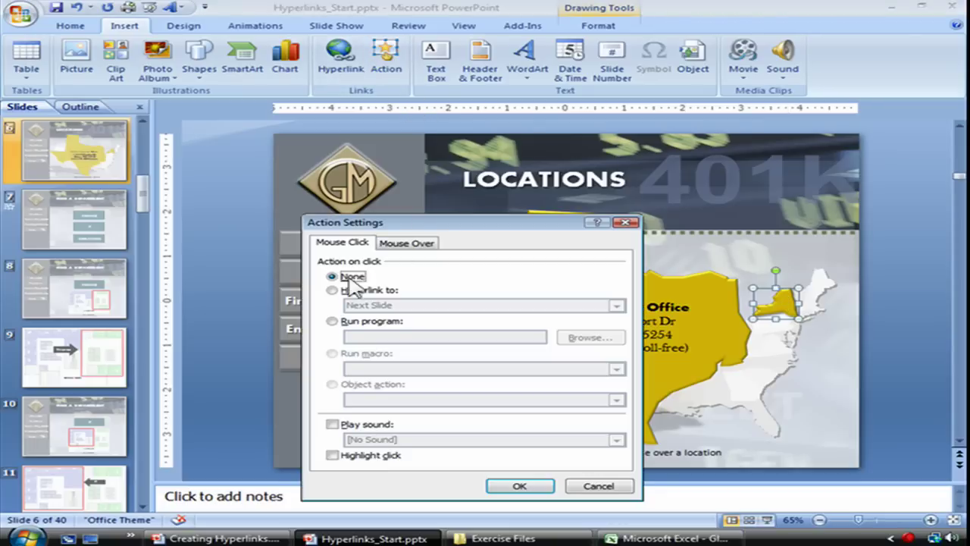
left_click(410, 243)
left_click(332, 290)
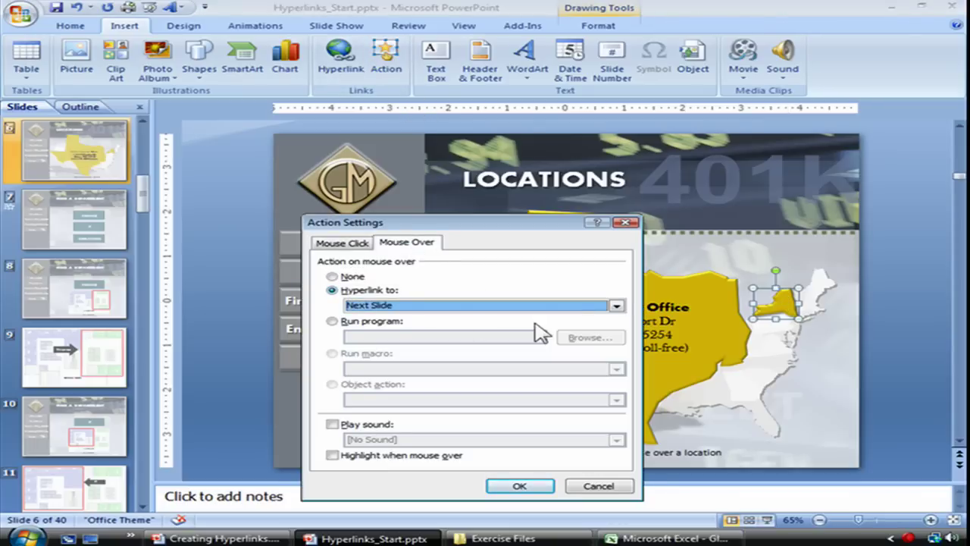
left_click(618, 306)
left_click(618, 364)
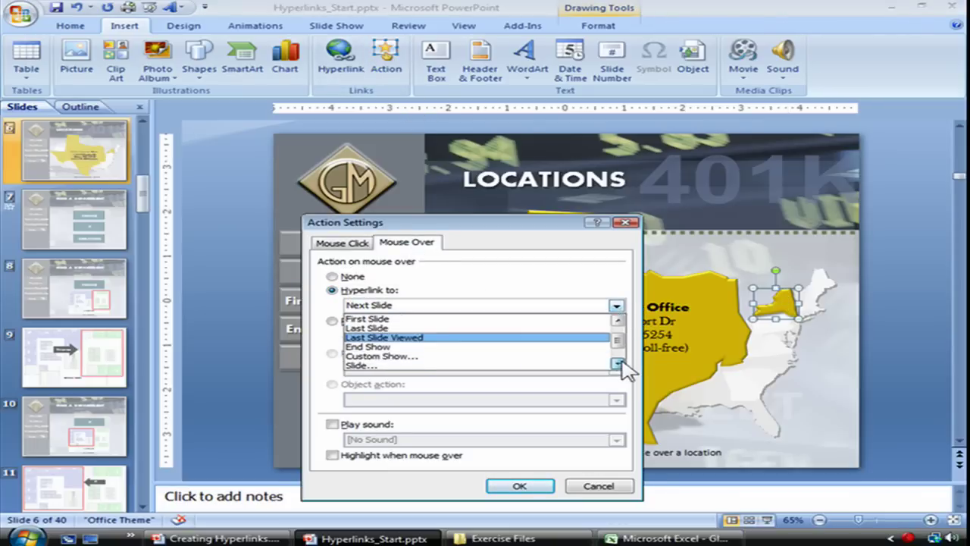
left_click(485, 365)
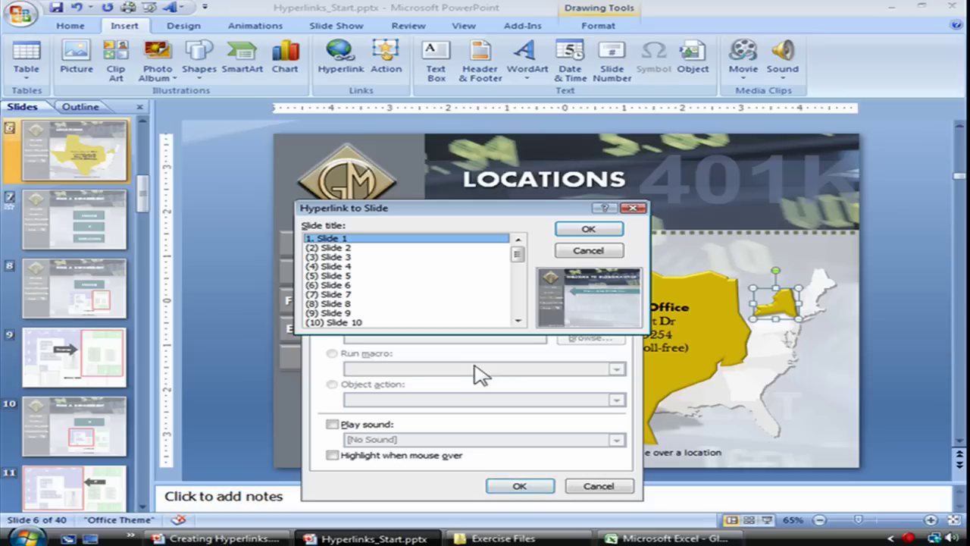
left_click(350, 286)
left_click(354, 276)
left_click(353, 267)
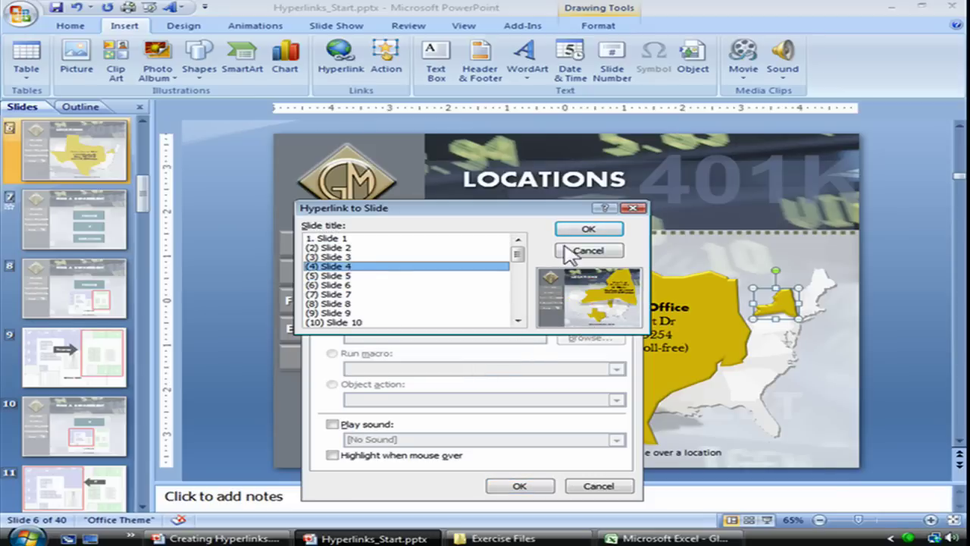
left_click(580, 229)
left_click(515, 487)
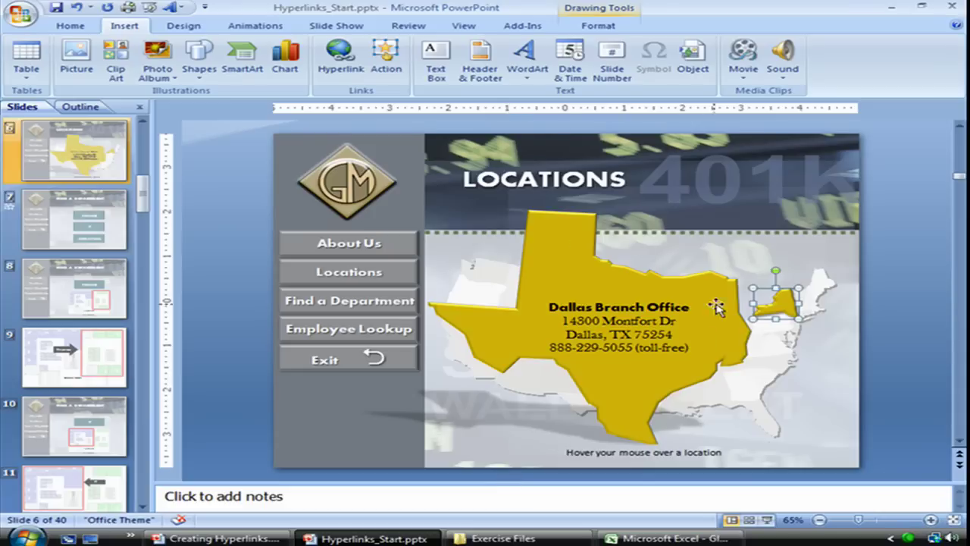
scroll(144, 129, "up", 4)
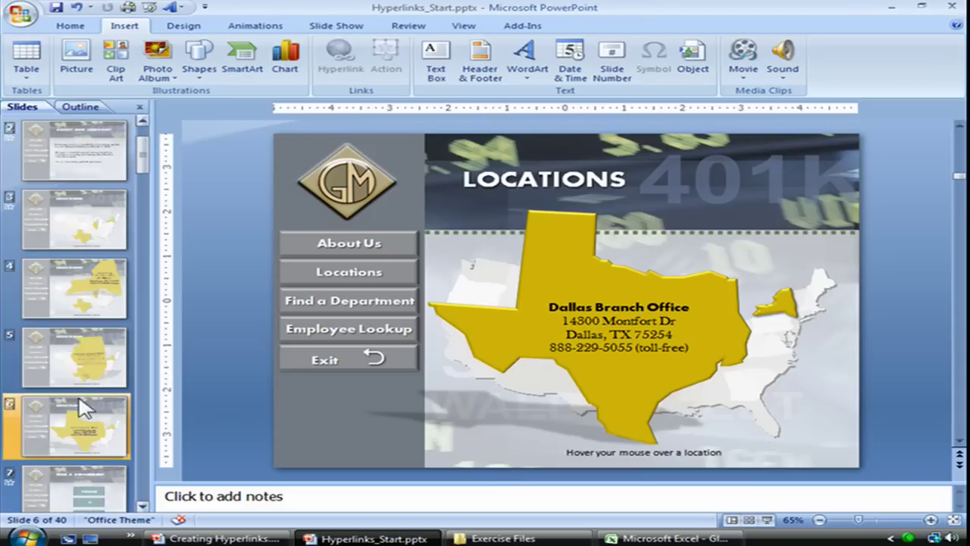